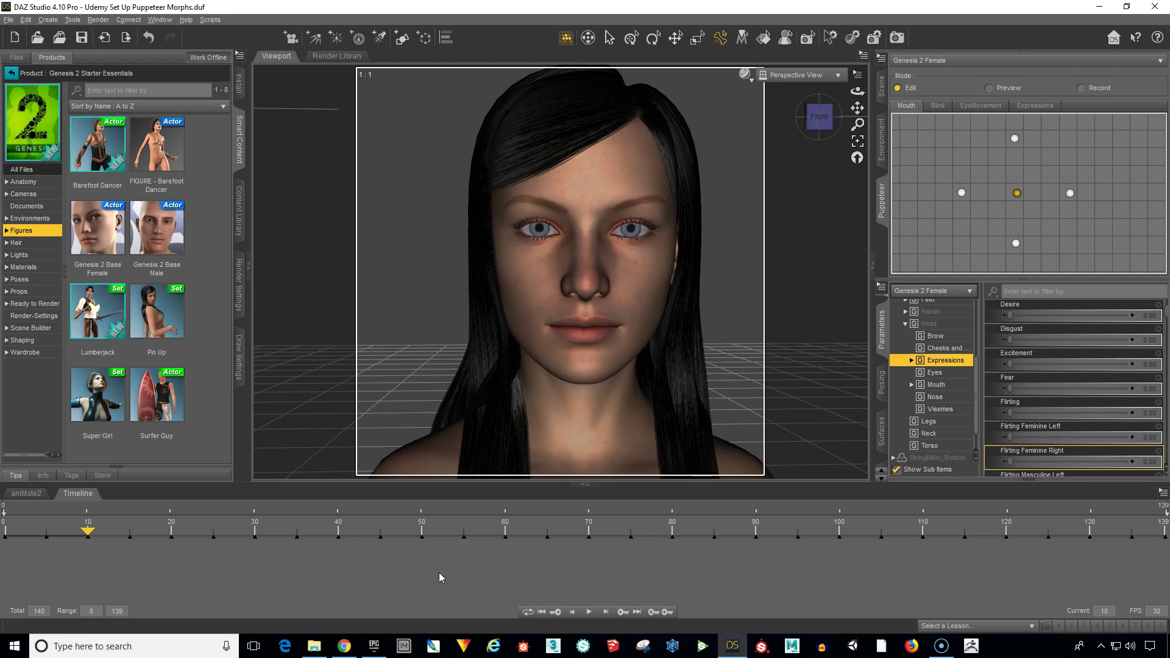
View the scene's node hierarchy, collapse the Genesis 2 Female bone tree, and return to the puppeteer grid
{"action": "left_click", "coordinate": [440, 536]}
{"action": "left_click", "coordinate": [450, 557]}
{"action": "left_click", "coordinate": [882, 92]}
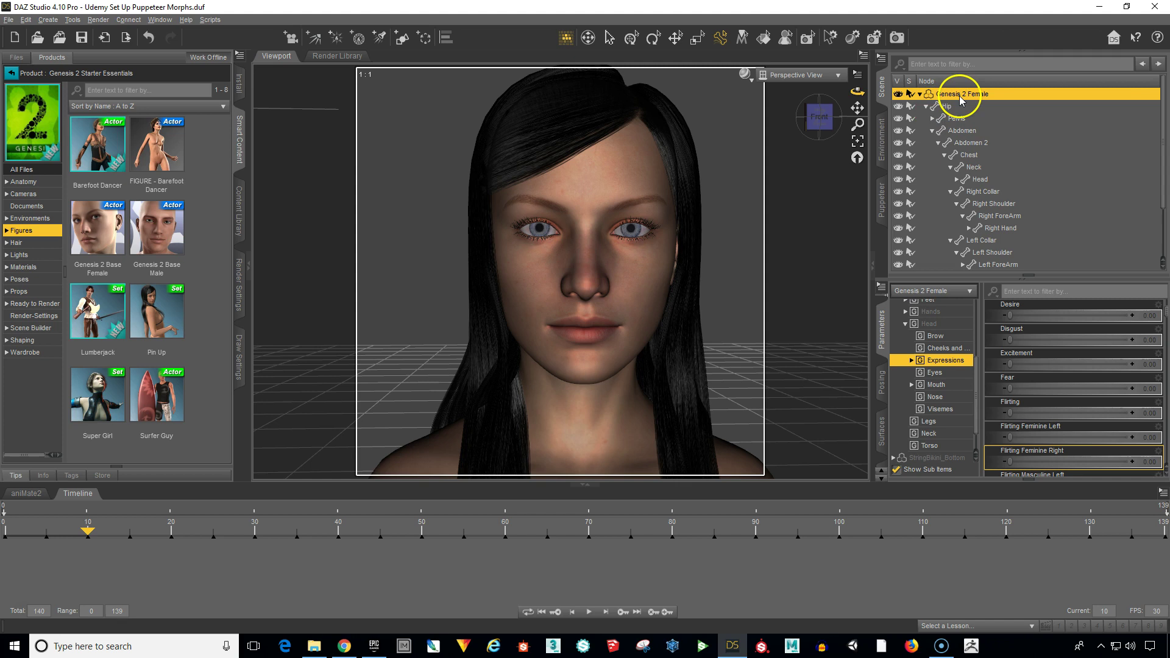
{"action": "left_click", "coordinate": [918, 94]}
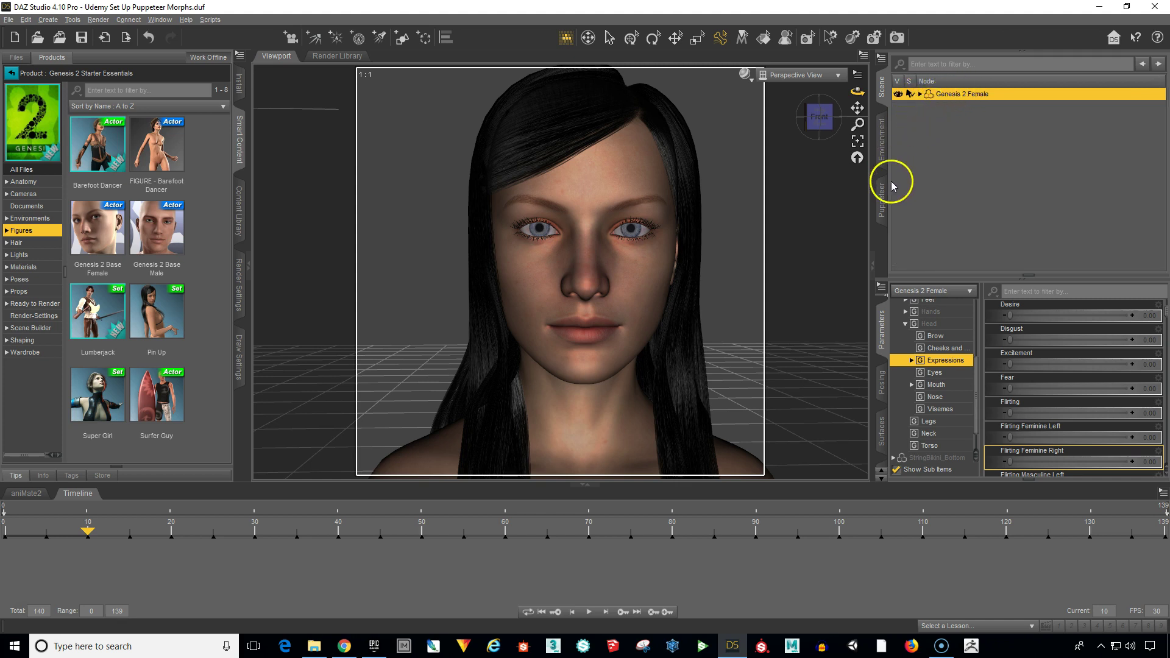
{"action": "left_click", "coordinate": [883, 200]}
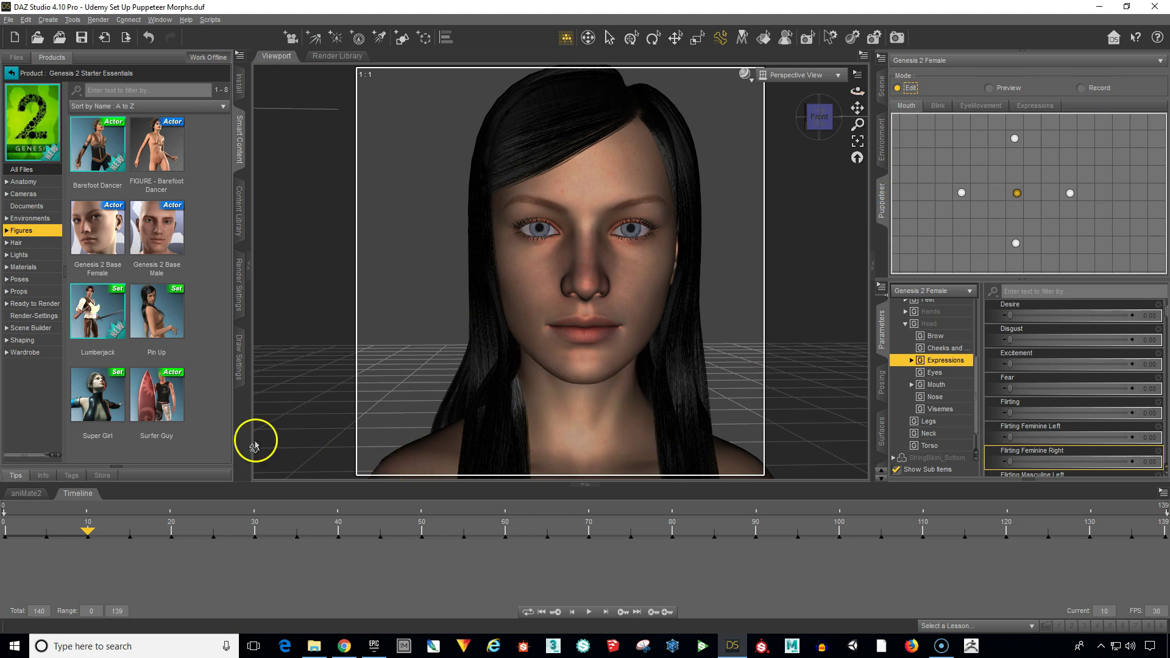
Start a File > Export and delete the old G2F Morphs FBX on the Desktop
{"action": "left_click", "coordinate": [9, 20]}
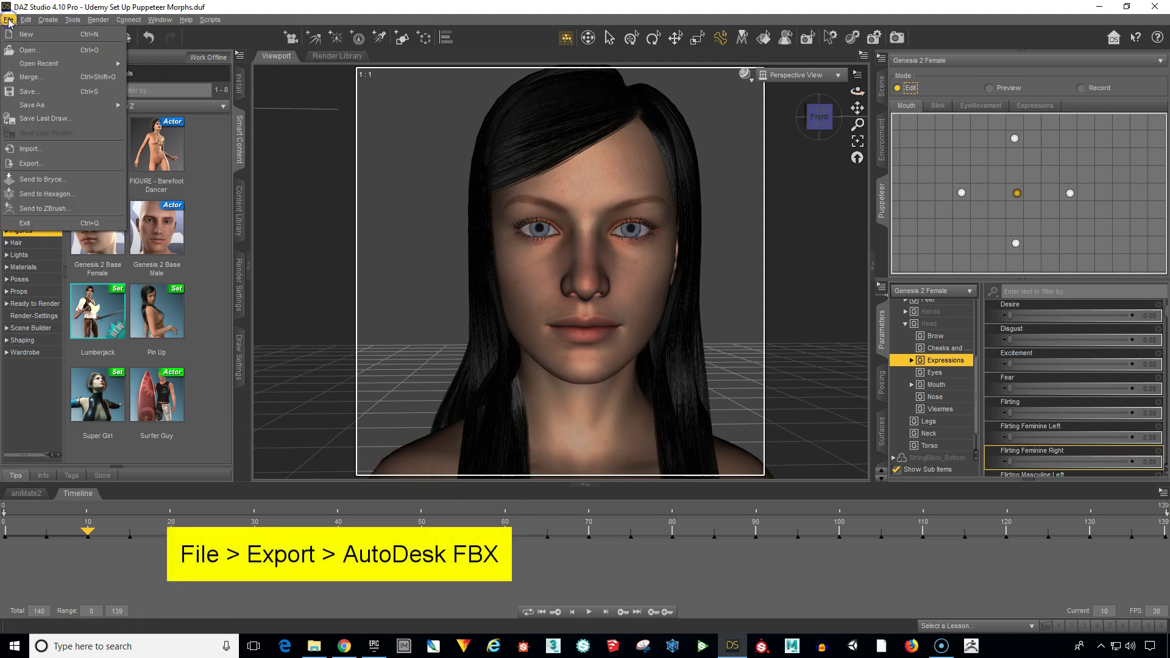
{"action": "left_click", "coordinate": [34, 166]}
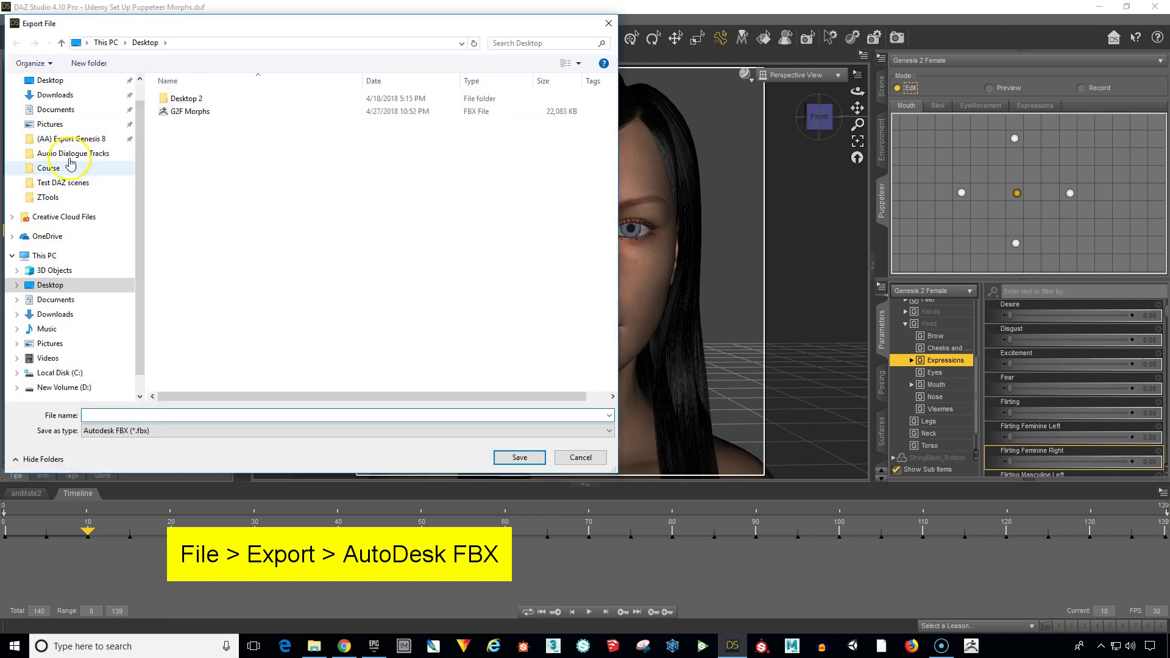
{"action": "left_click", "coordinate": [197, 115]}
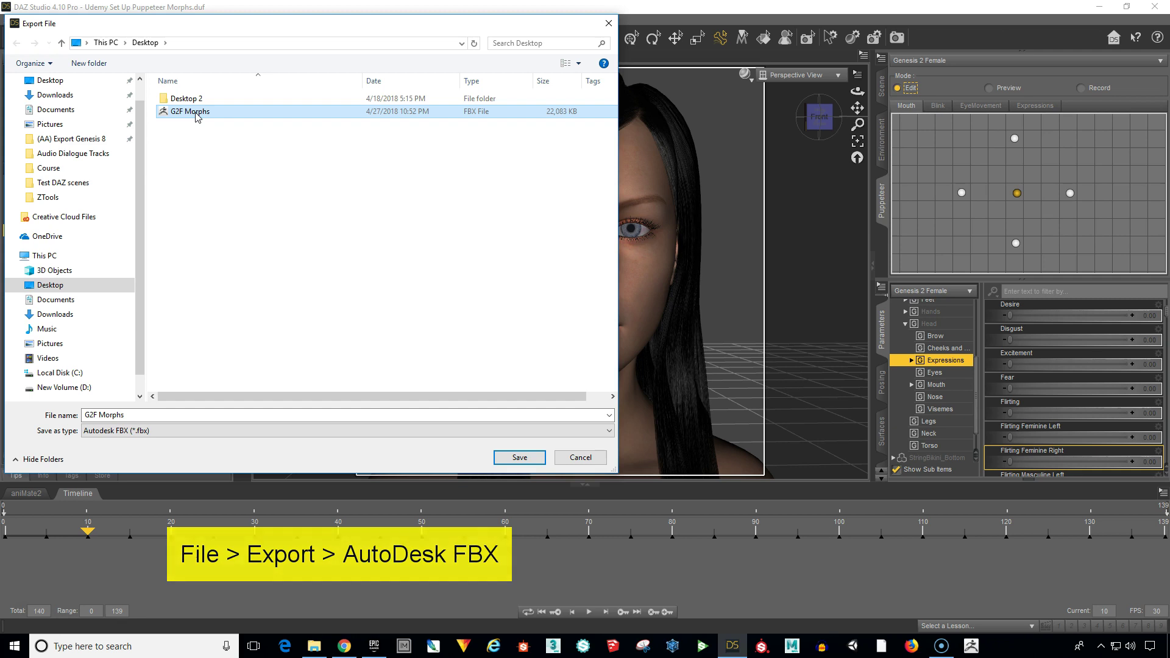
{"action": "right_click", "coordinate": [196, 113]}
{"action": "left_click", "coordinate": [246, 316]}
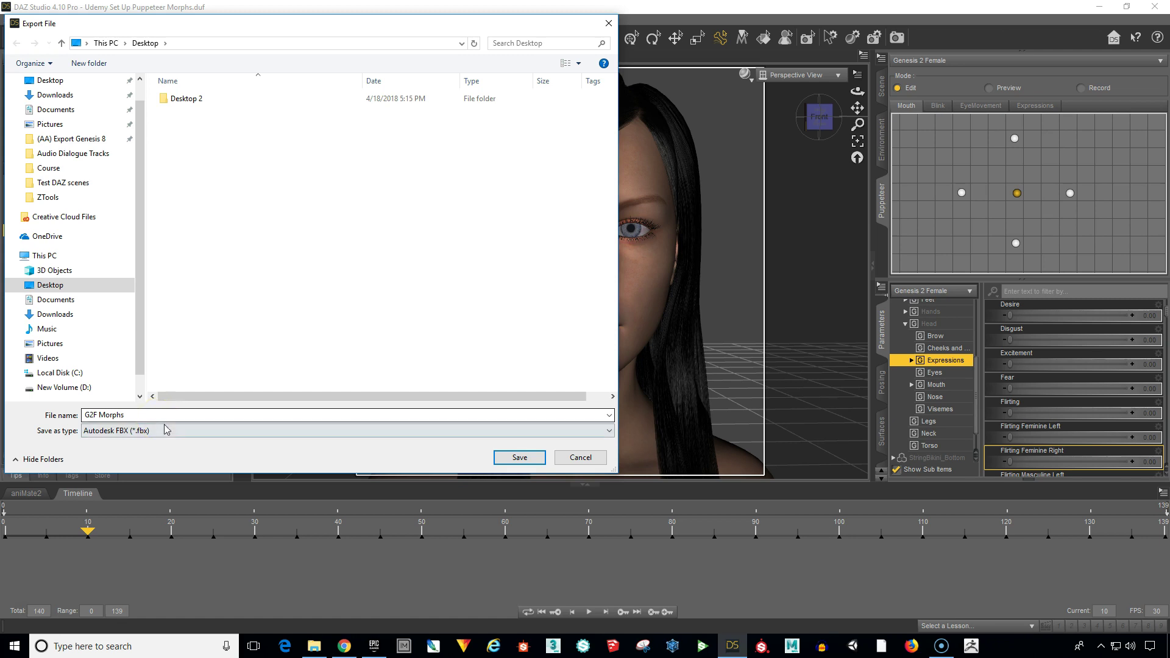
Save the export as 'G2F Morphs' with Autodesk FBX as the format
{"action": "left_click", "coordinate": [166, 417]}
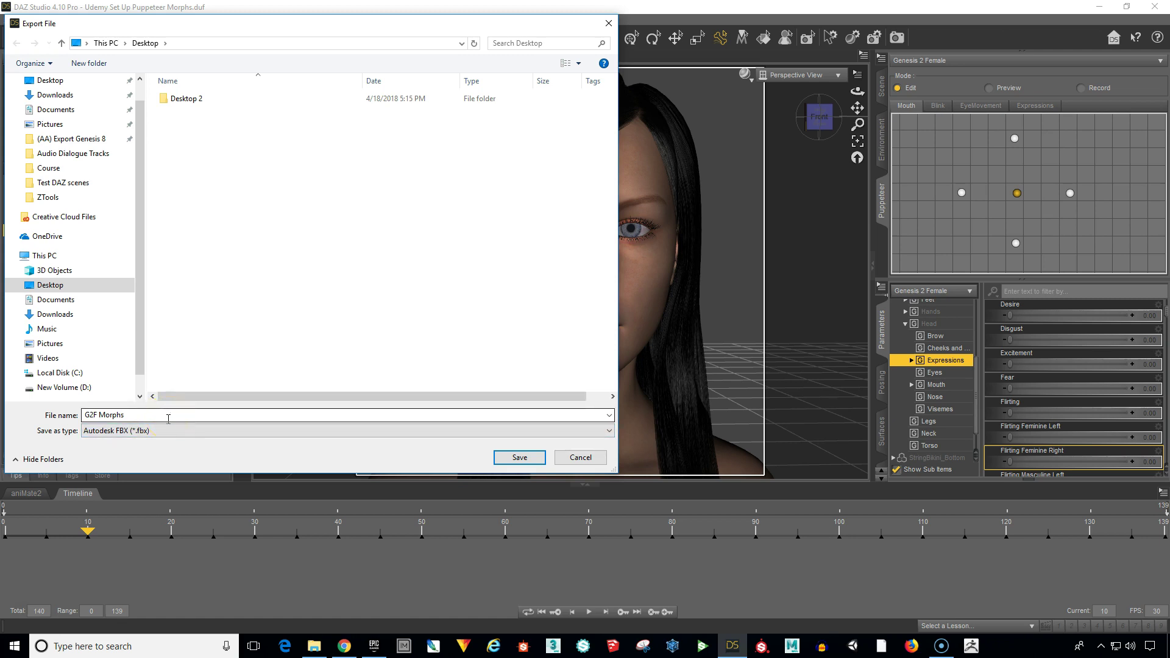
{"action": "left_click", "coordinate": [396, 431]}
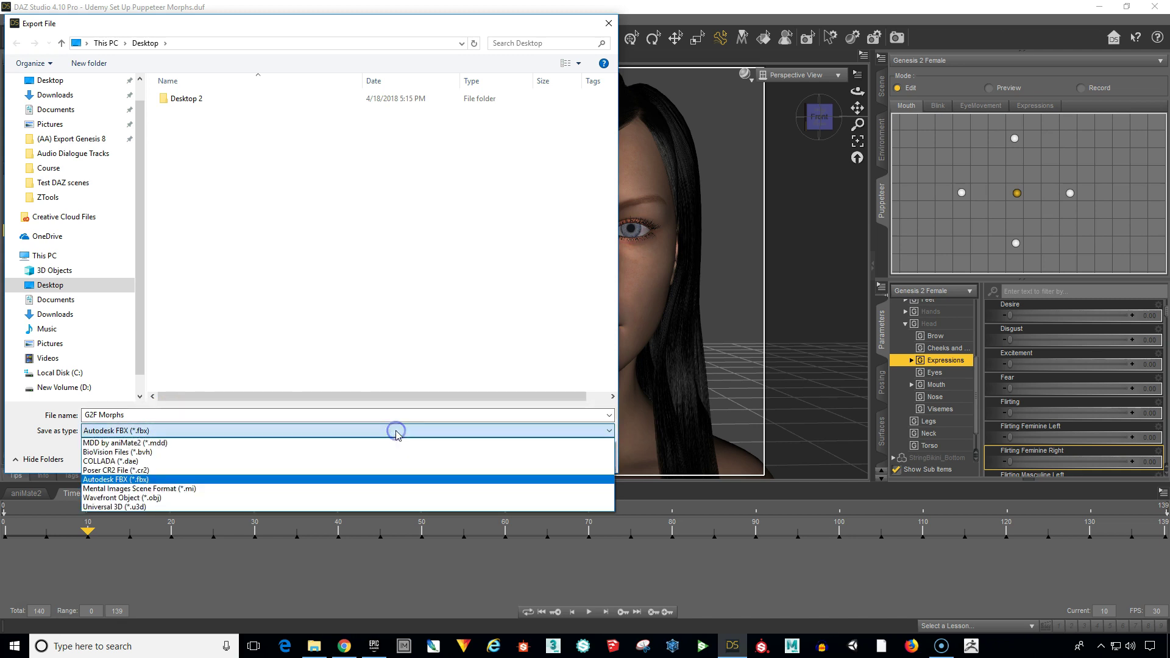
{"action": "left_click_drag", "start_coordinate": [392, 444], "coordinate": [370, 481]}
{"action": "left_click", "coordinate": [366, 483]}
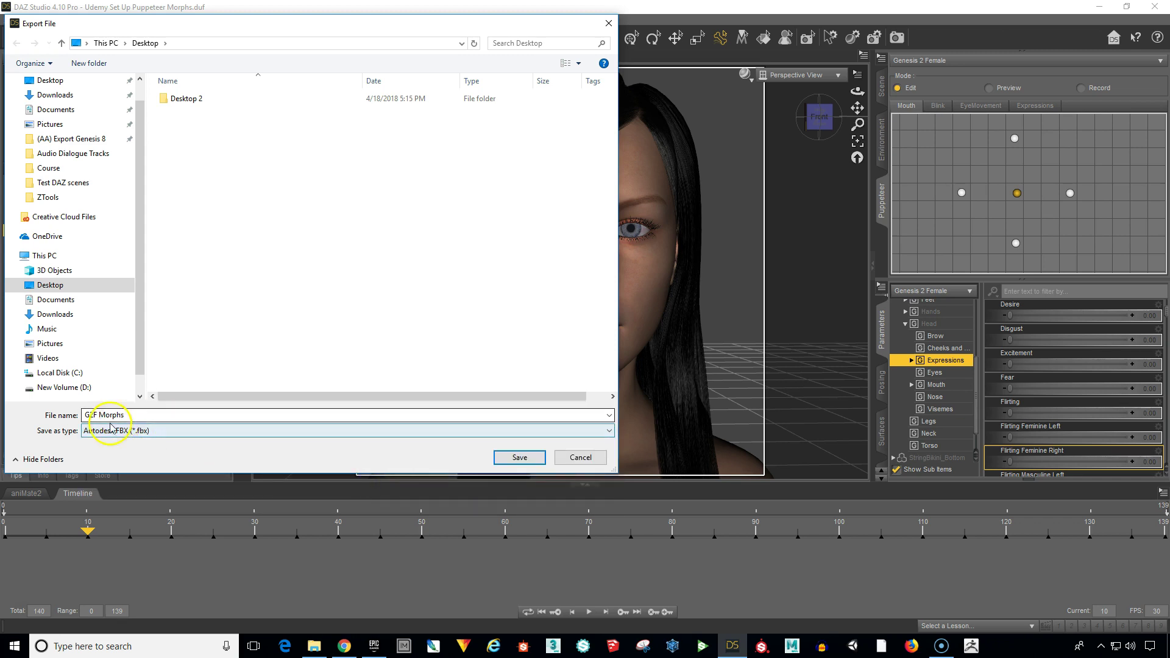
{"action": "left_click", "coordinate": [194, 417]}
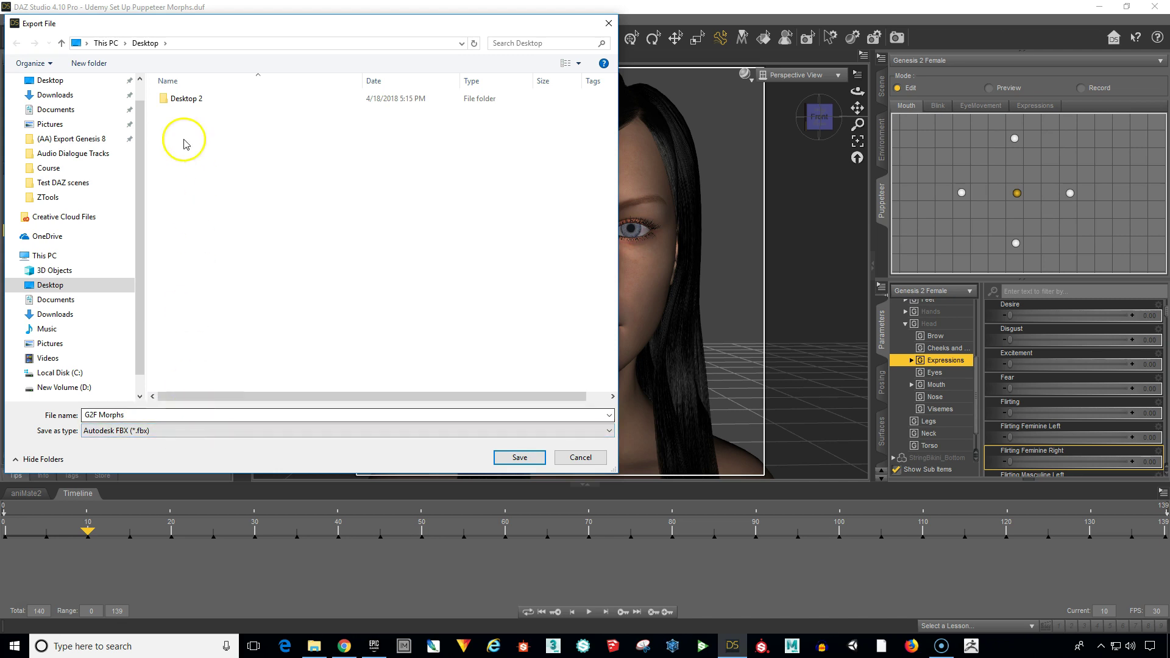
{"action": "left_click", "coordinate": [518, 458]}
{"action": "left_click_drag", "start_coordinate": [379, 84], "coordinate": [424, 70]}
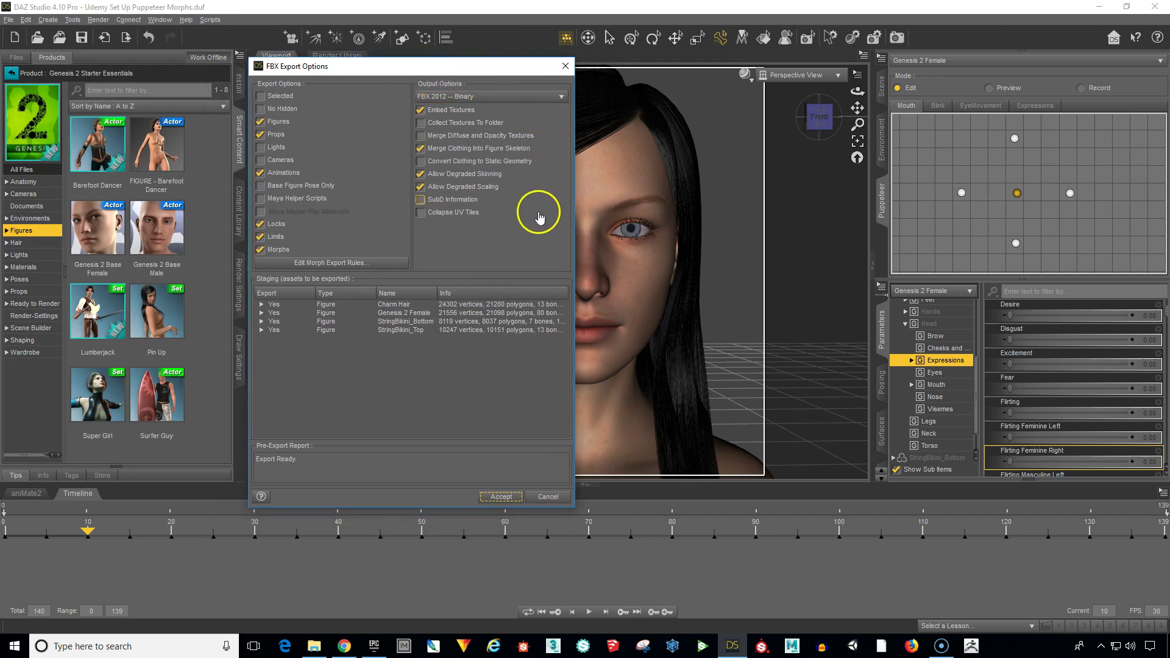
{"action": "left_click", "coordinate": [484, 187]}
{"action": "left_click", "coordinate": [528, 98]}
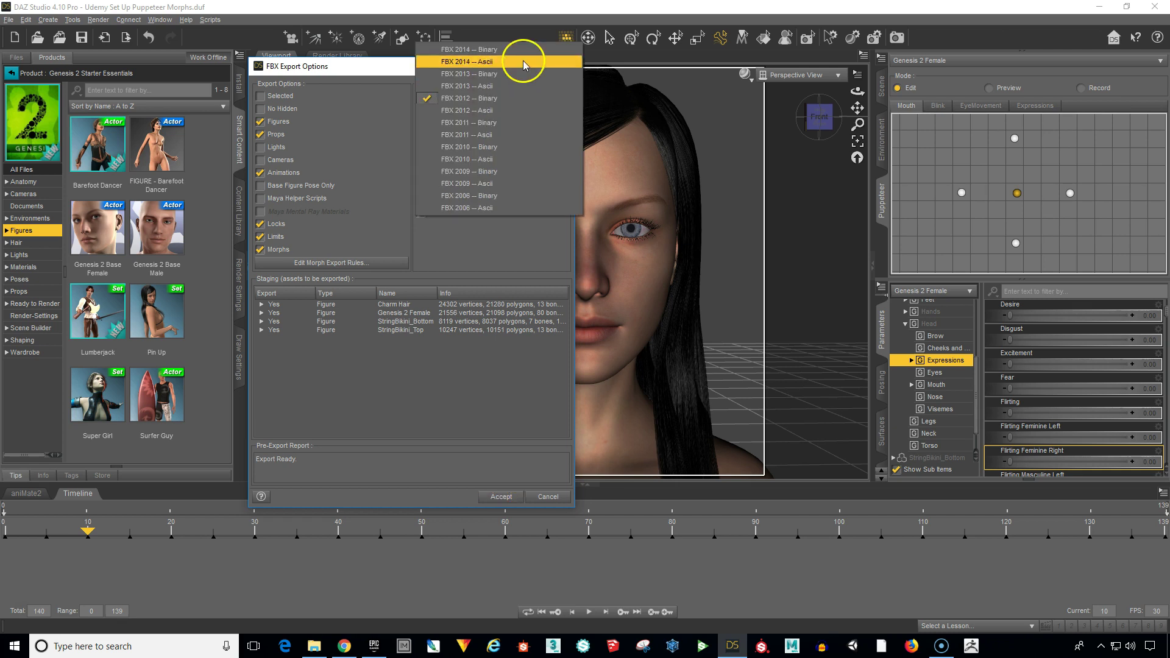
{"action": "left_click", "coordinate": [513, 98]}
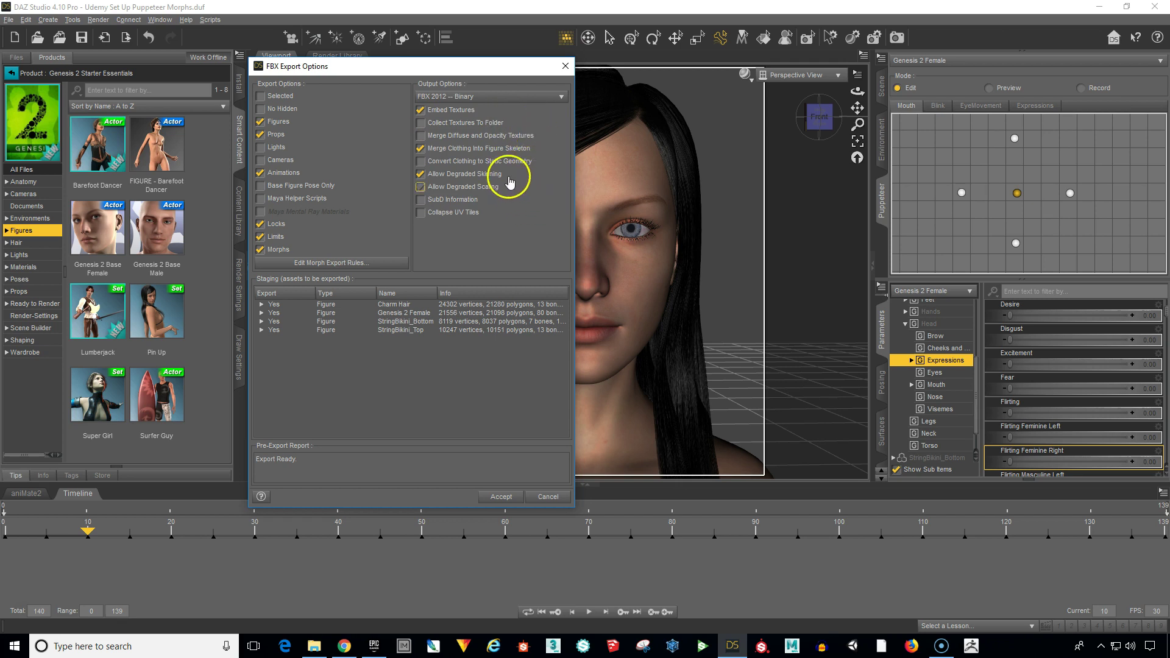
{"action": "left_click", "coordinate": [465, 114]}
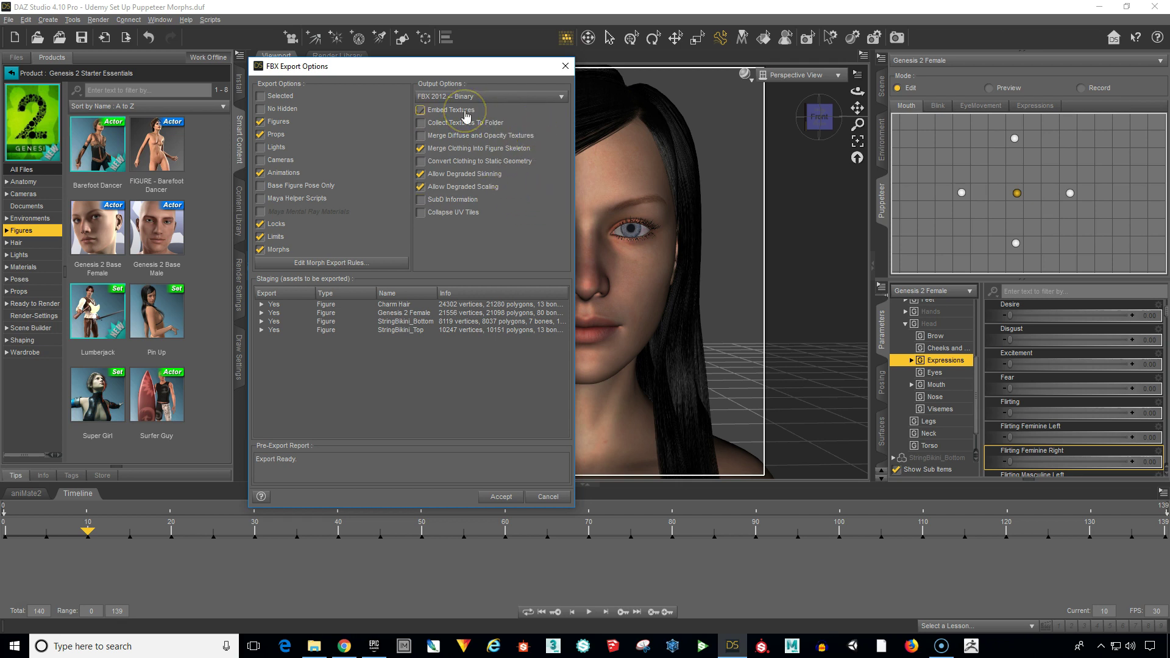
{"action": "left_click", "coordinate": [546, 151]}
{"action": "left_click", "coordinate": [546, 153]}
{"action": "left_click", "coordinate": [525, 186]}
{"action": "left_click", "coordinate": [323, 236]}
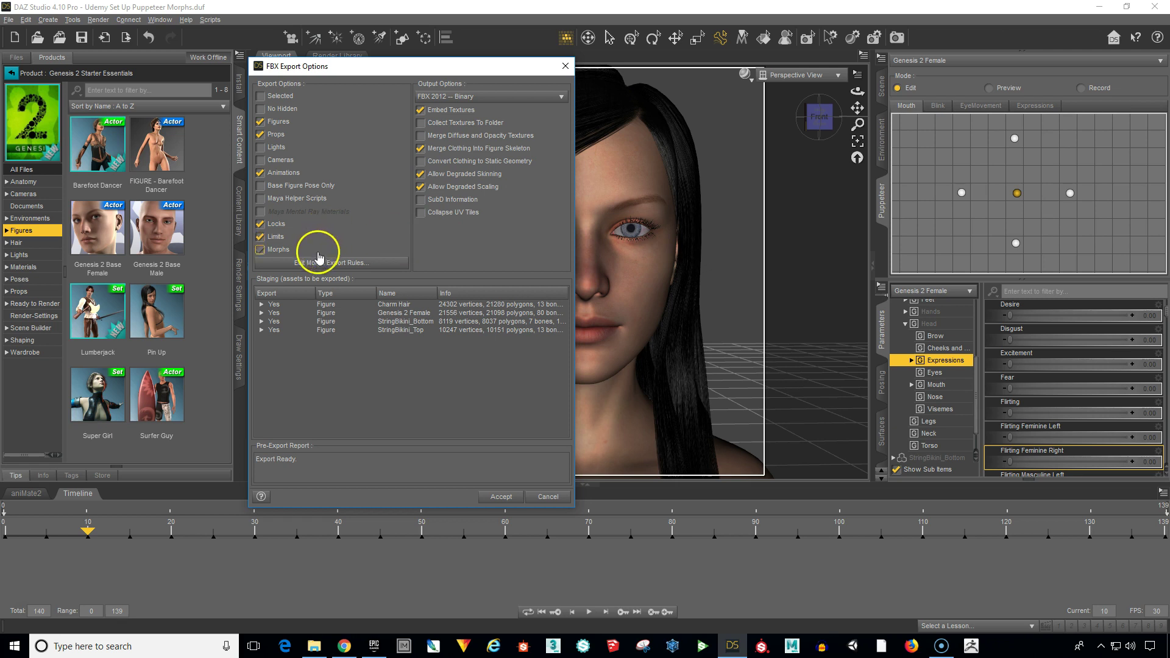
{"action": "left_click", "coordinate": [260, 250]}
{"action": "left_click", "coordinate": [335, 176]}
{"action": "left_click", "coordinate": [328, 123]}
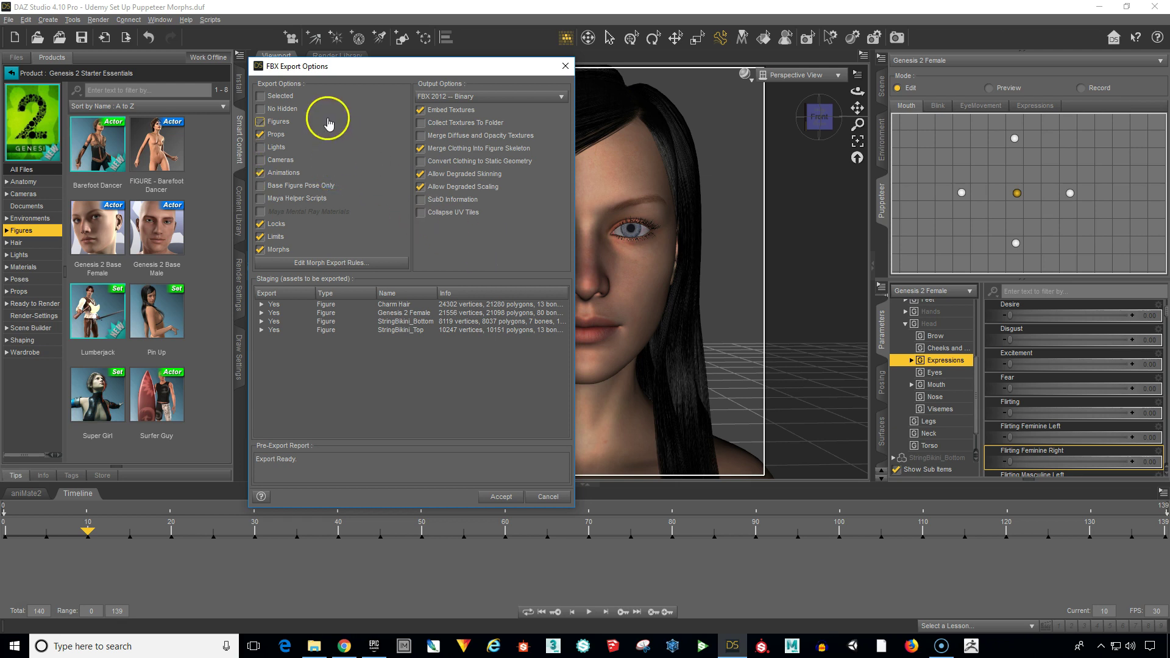
{"action": "left_click", "coordinate": [307, 97]}
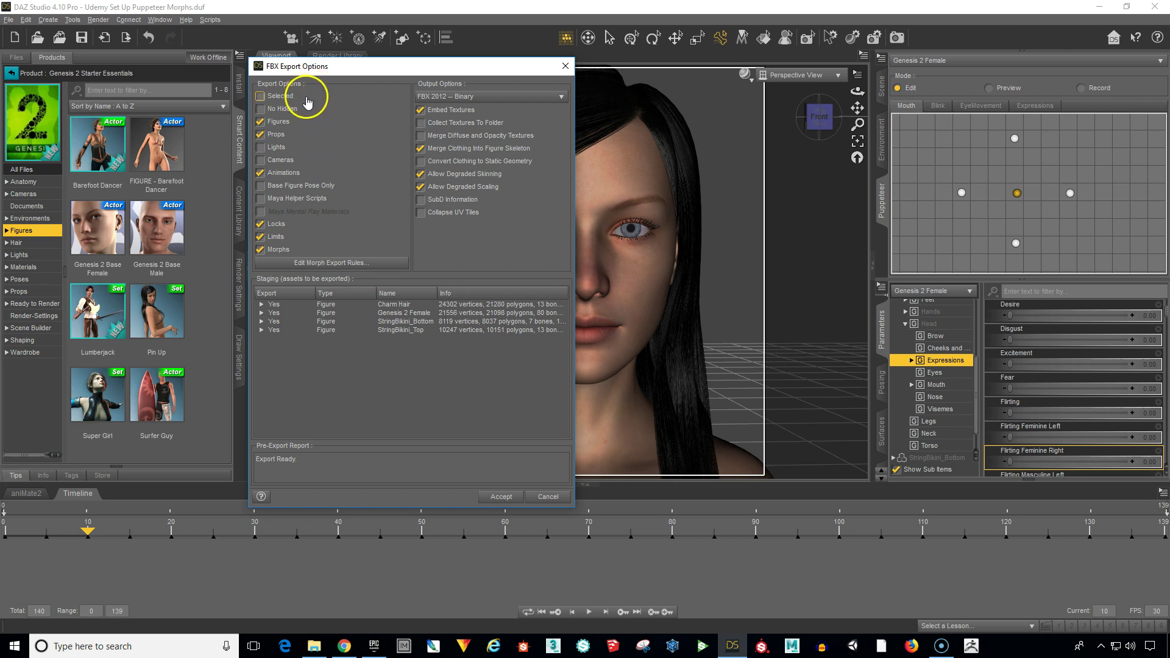
{"action": "left_click", "coordinate": [260, 96]}
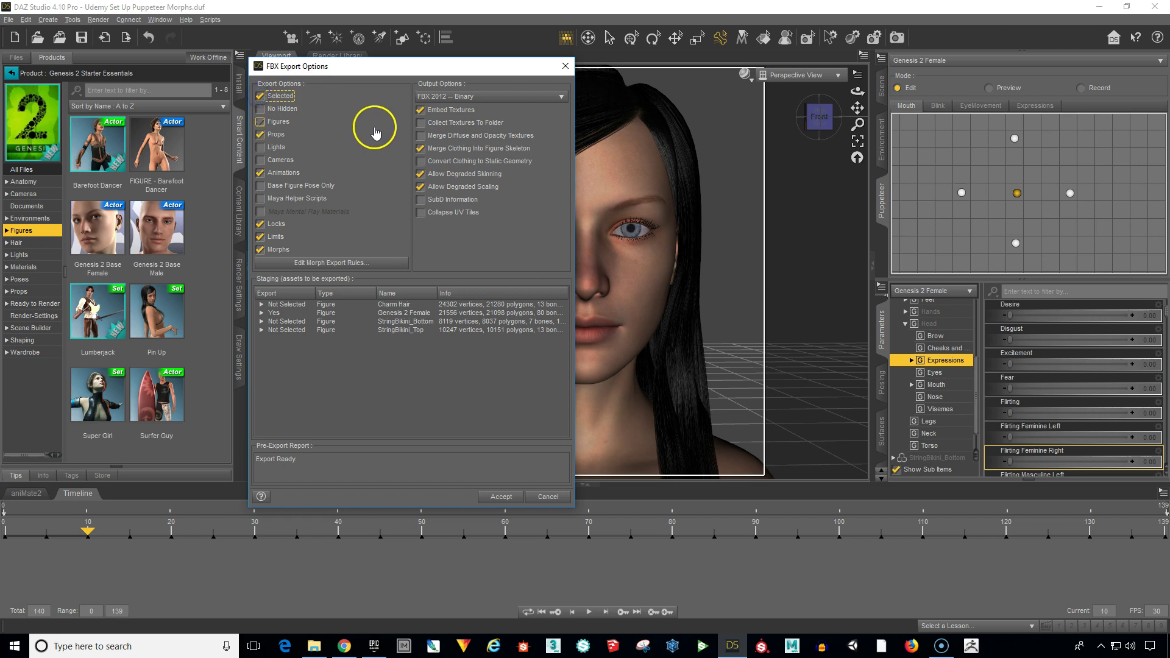
{"action": "left_click", "coordinate": [885, 92]}
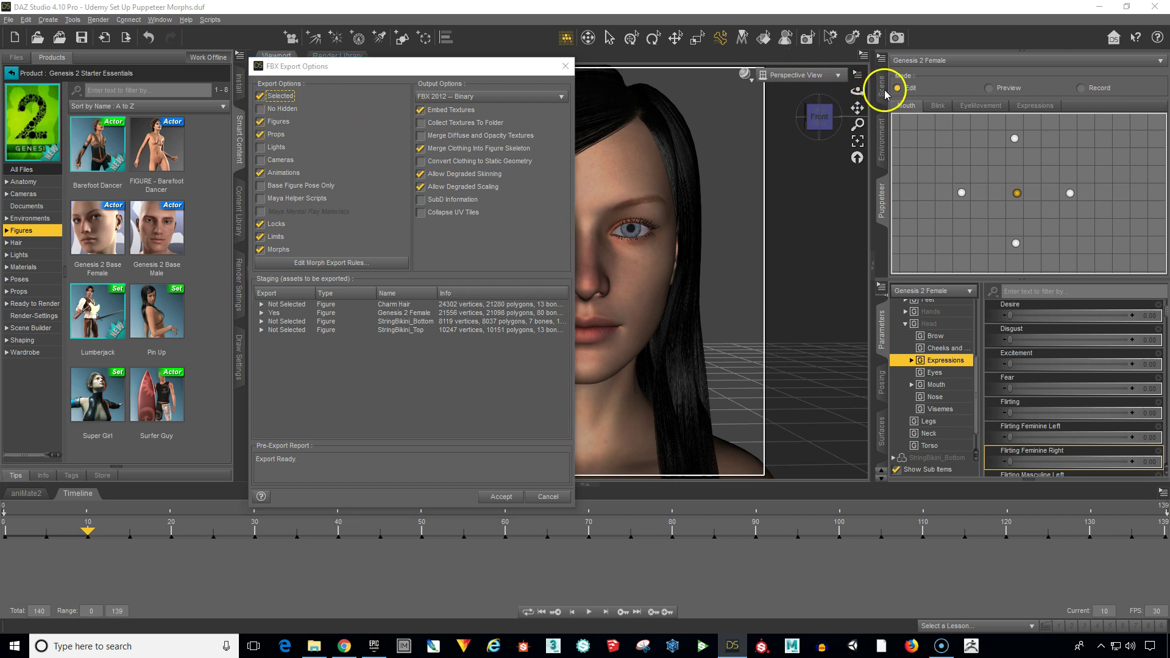
{"action": "left_click", "coordinate": [364, 105]}
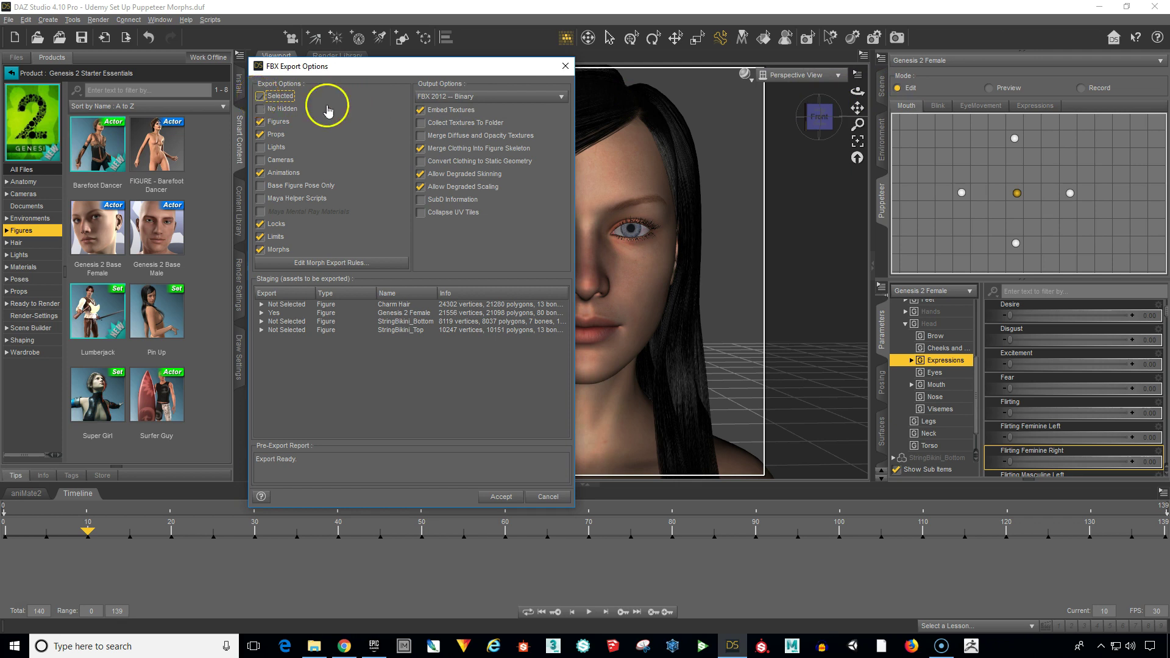
{"action": "key", "text": "space"}
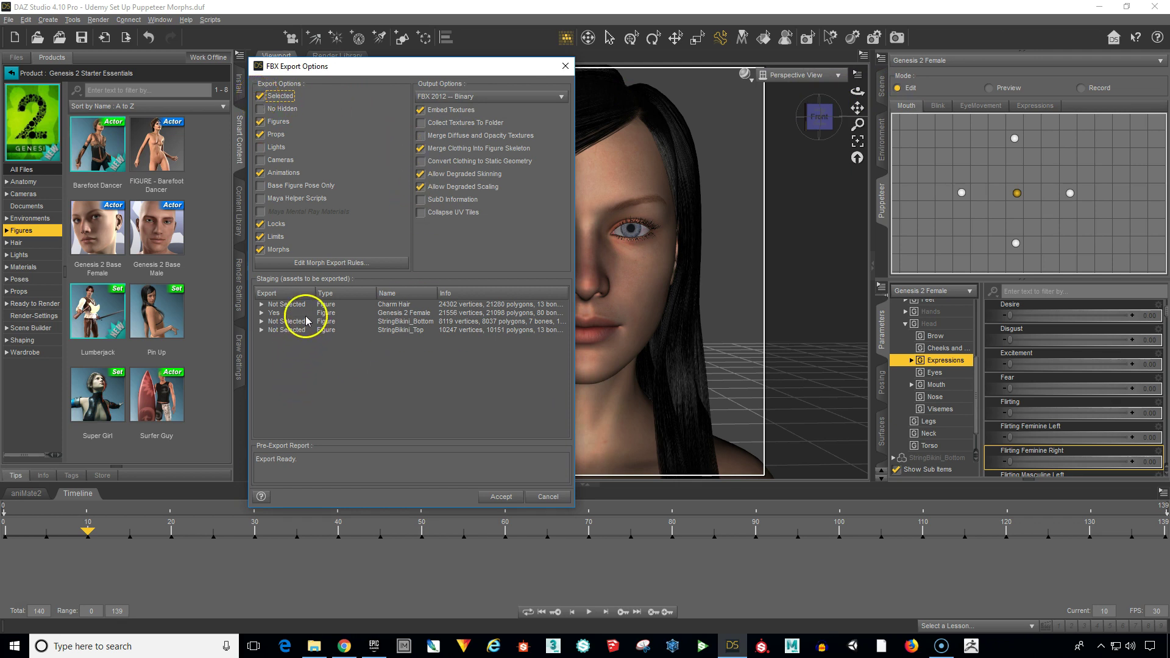
{"action": "left_click", "coordinate": [260, 97]}
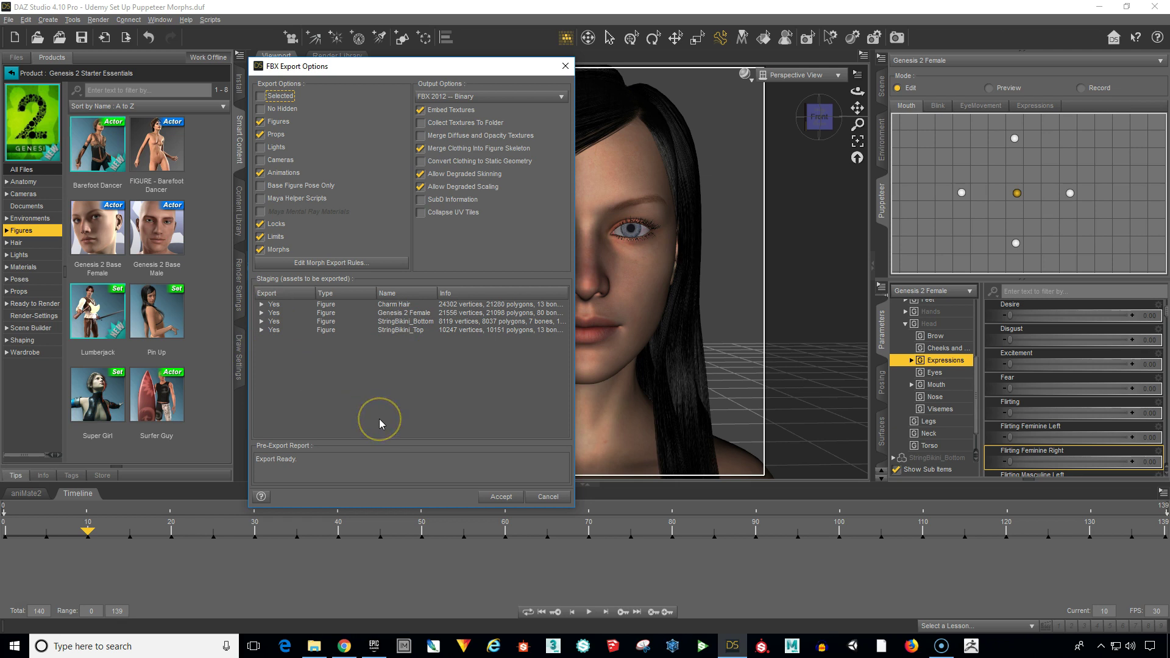
Delete rule 0 'name2 Bake' from the FBX Morph Export Rules, keeping only Final Anything Bake
{"action": "left_click", "coordinate": [354, 263]}
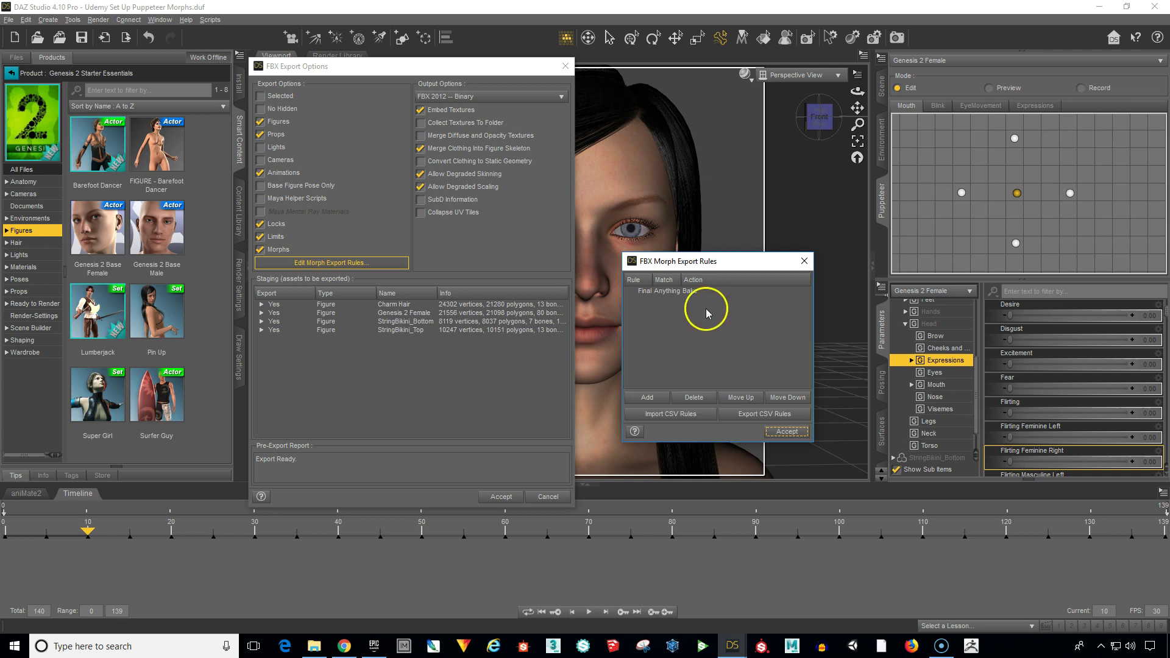
{"action": "left_click", "coordinate": [642, 397]}
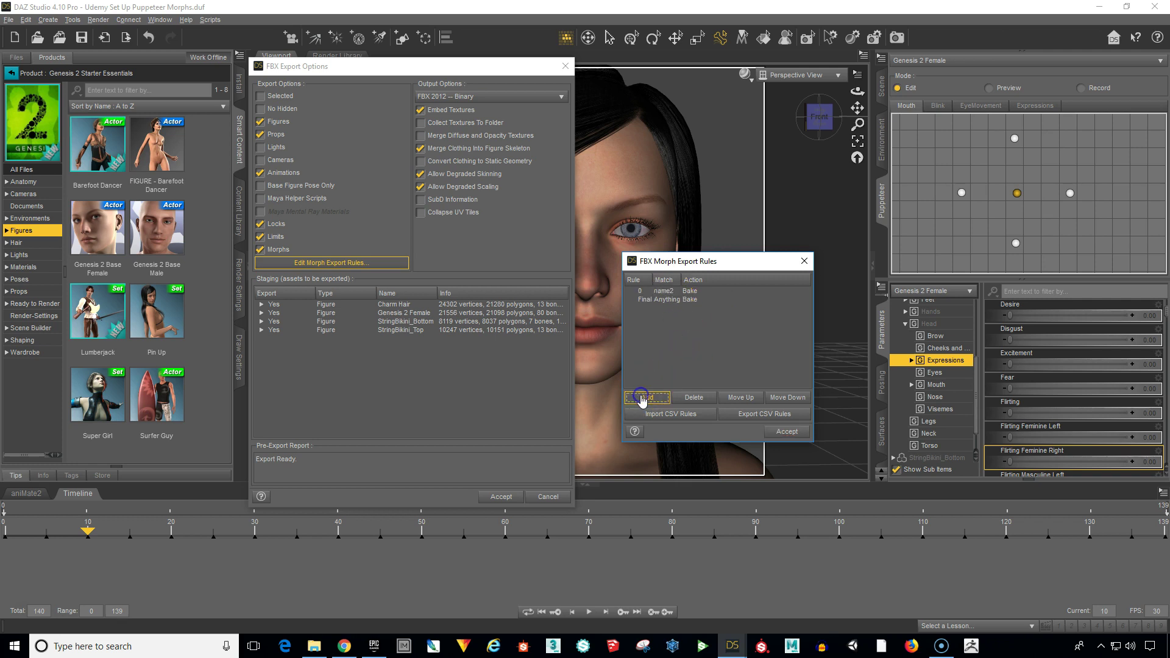
{"action": "left_click", "coordinate": [665, 292]}
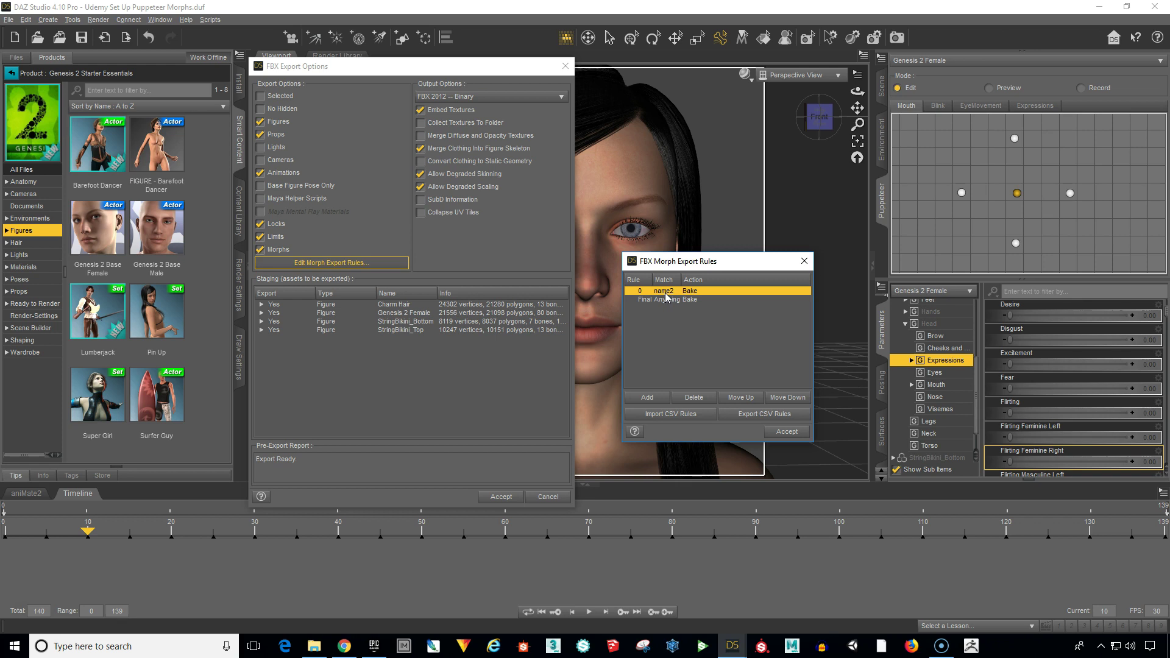
{"action": "left_click", "coordinate": [689, 397]}
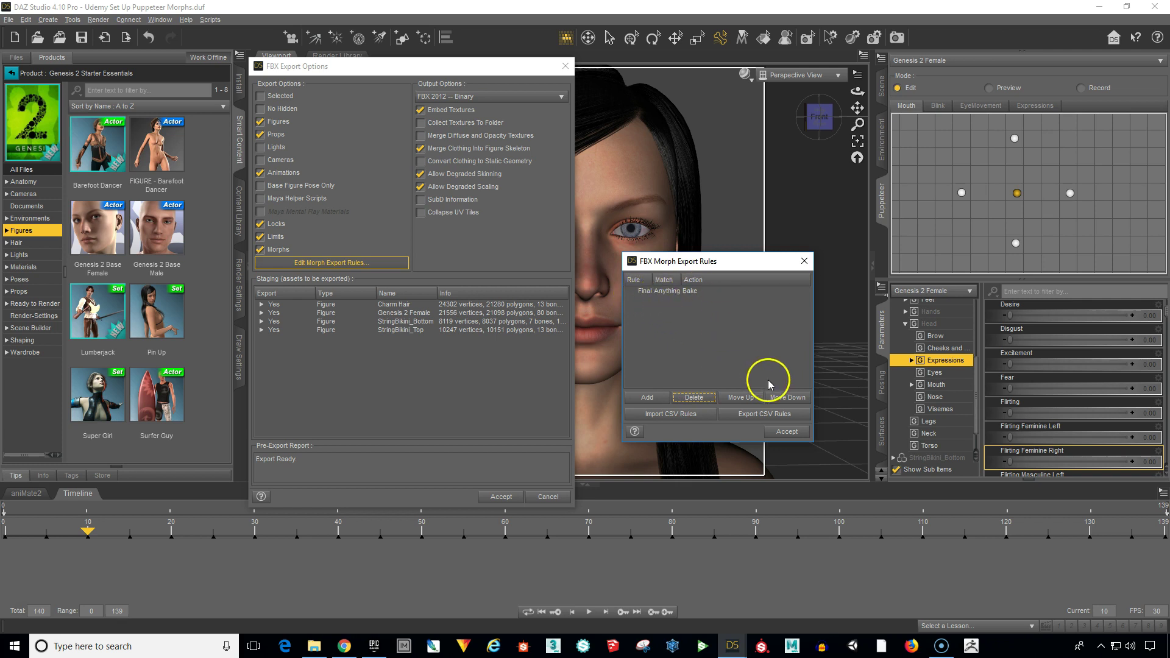
{"action": "left_click", "coordinate": [772, 430]}
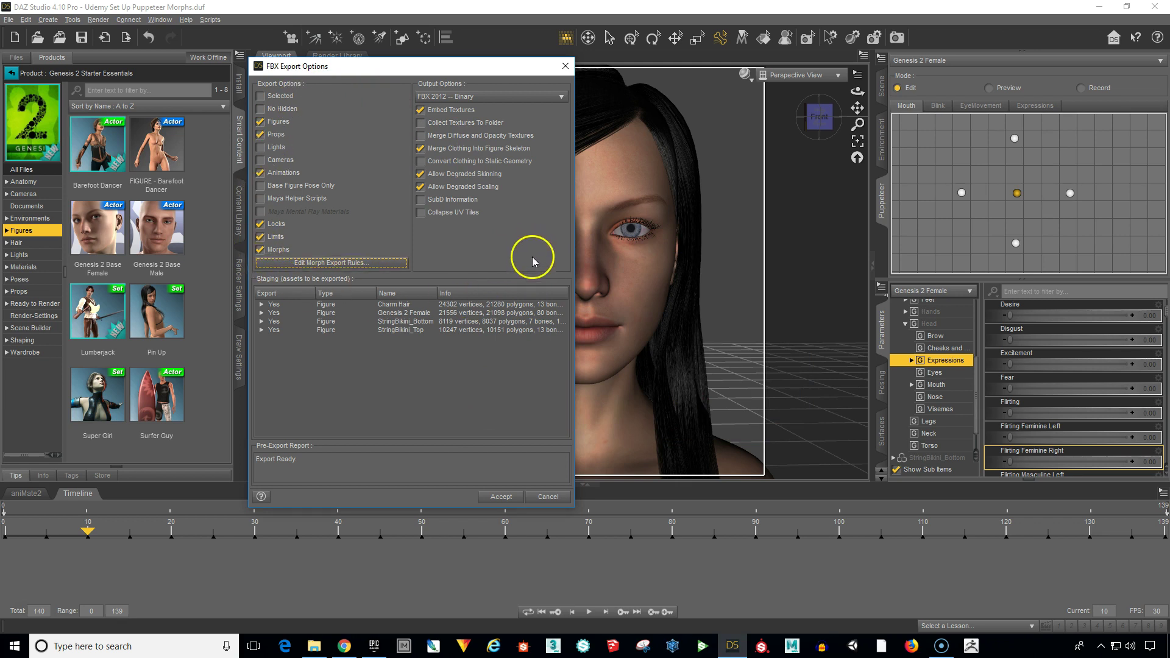
Accept the FBX Export Options and wait for the morph conversion and export to finish
{"action": "left_click", "coordinate": [499, 498]}
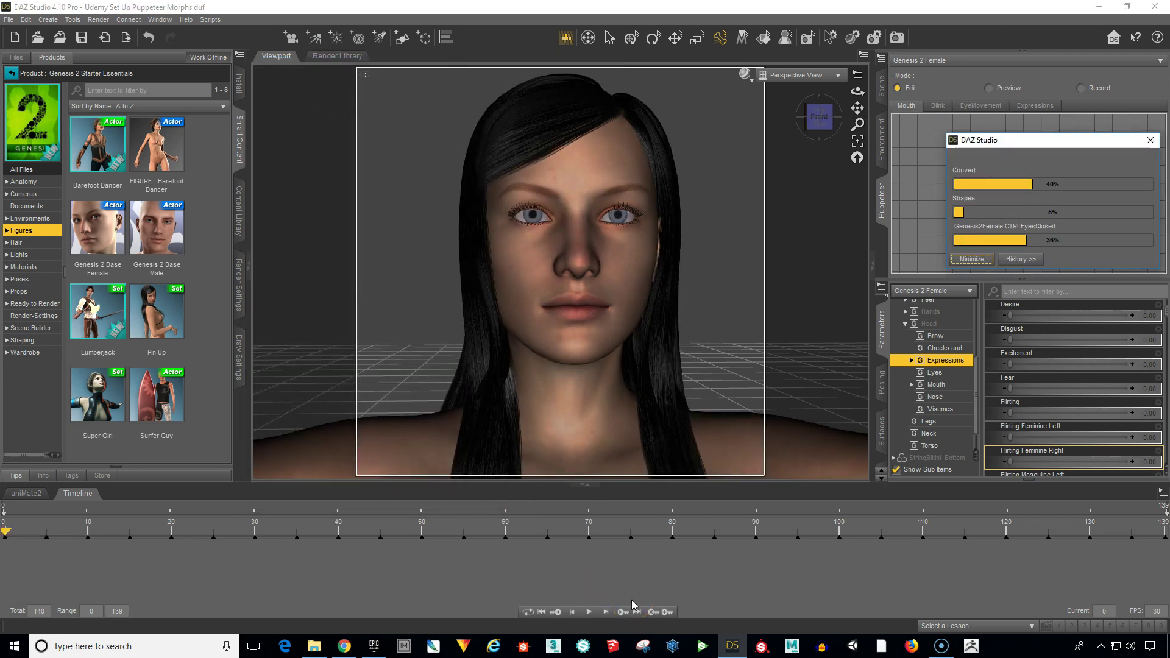
{"action": "left_click", "coordinate": [648, 597]}
{"action": "left_click", "coordinate": [1017, 48]}
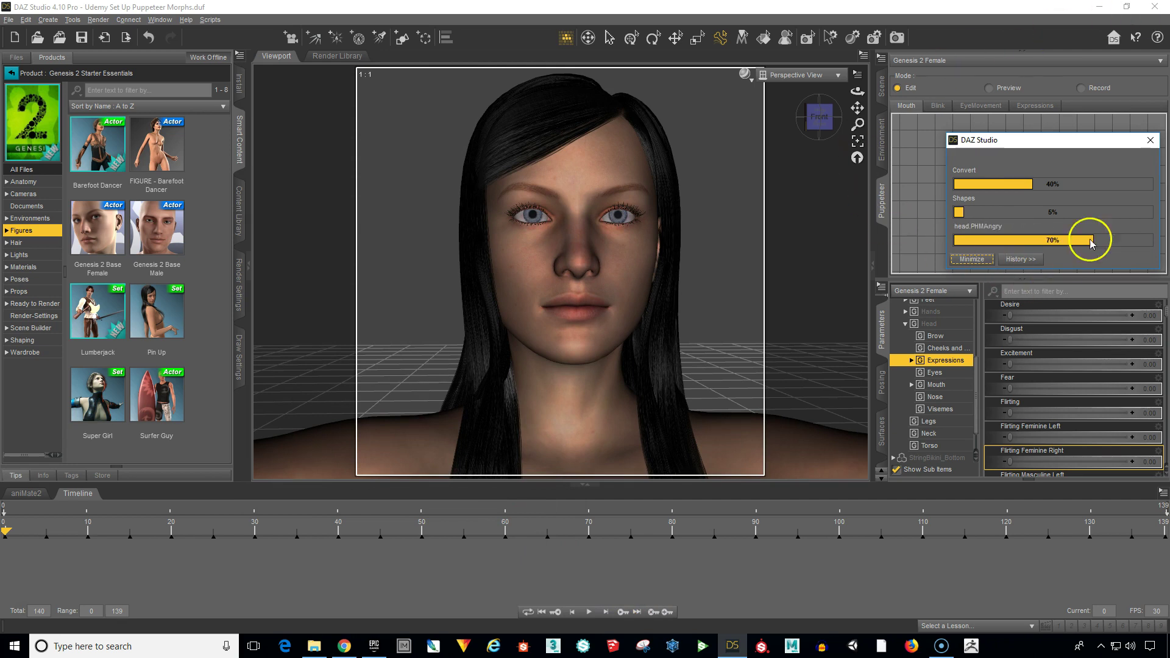
{"action": "left_click", "coordinate": [915, 171]}
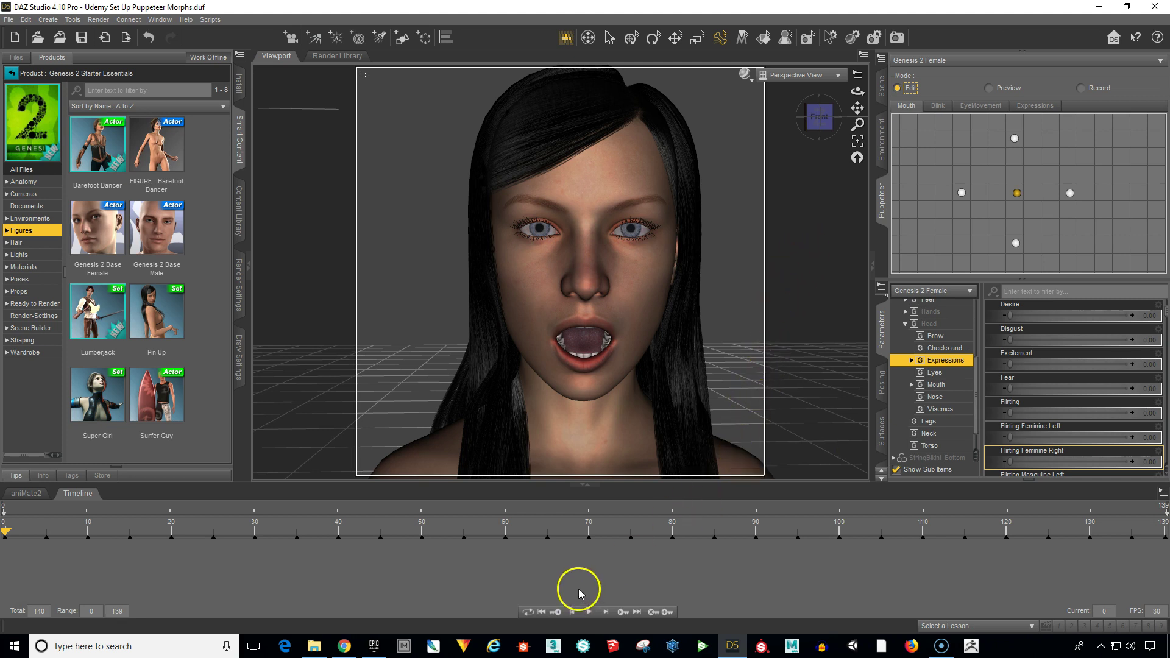
Bring up the Epic Games Launcher, minimize DAZ Studio, and launch Unreal Engine 4.19.1
{"action": "left_click", "coordinate": [372, 649]}
{"action": "left_click", "coordinate": [1095, 9]}
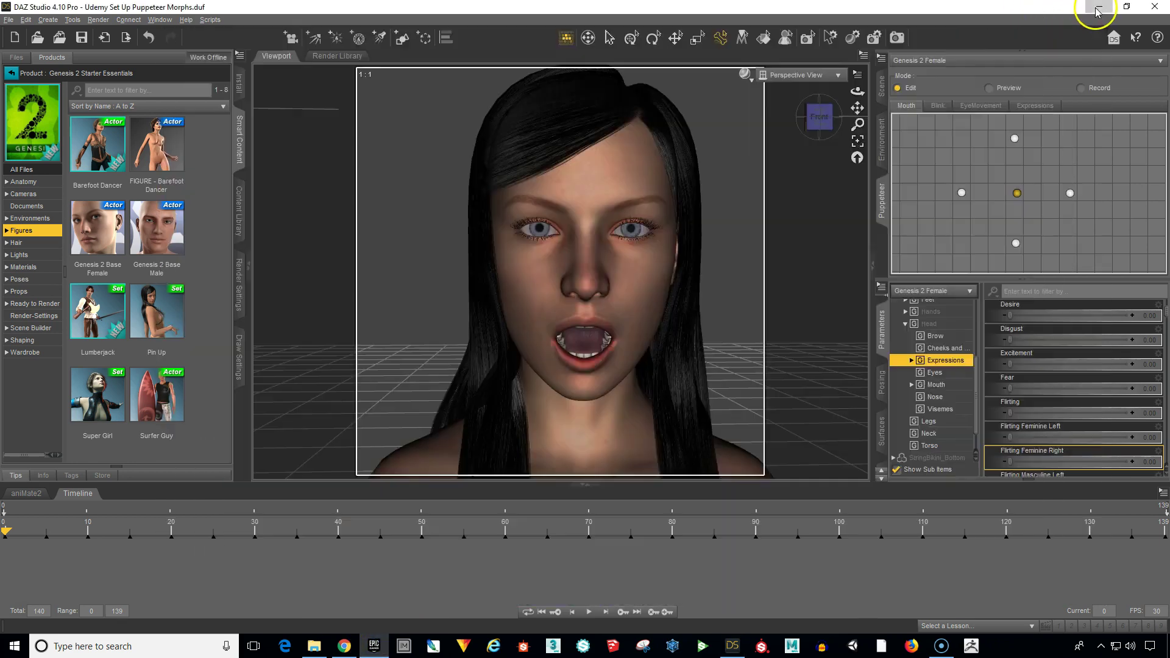
{"action": "left_click", "coordinate": [1096, 8]}
{"action": "left_click_drag", "start_coordinate": [707, 50], "coordinate": [643, 37]}
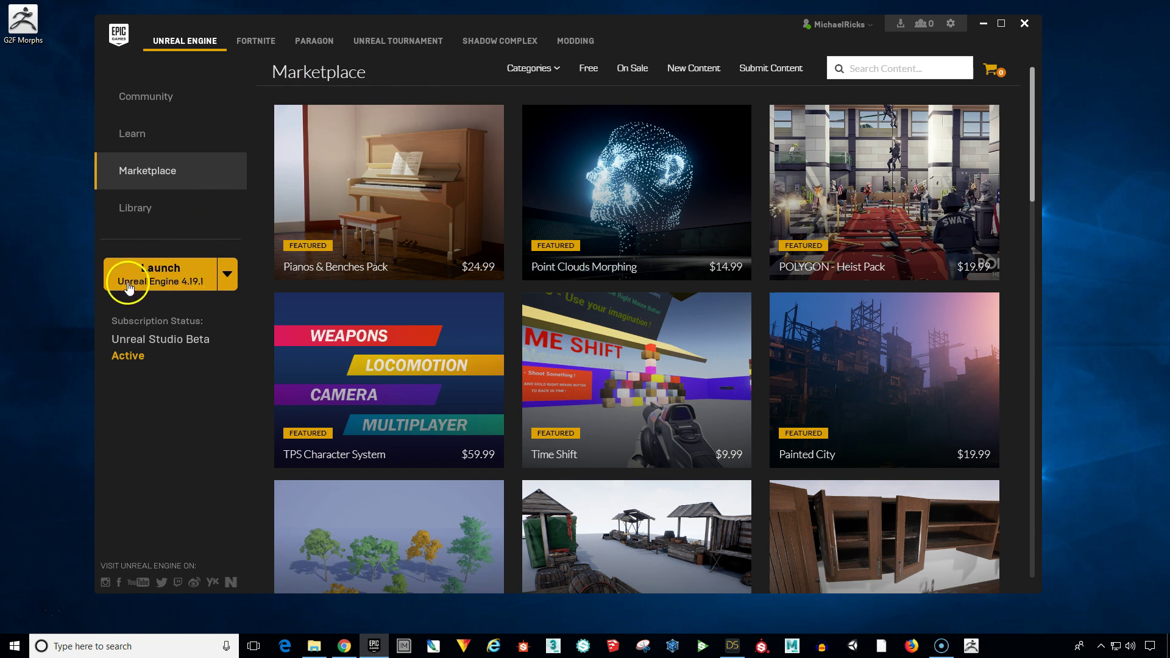
{"action": "left_click", "coordinate": [161, 278]}
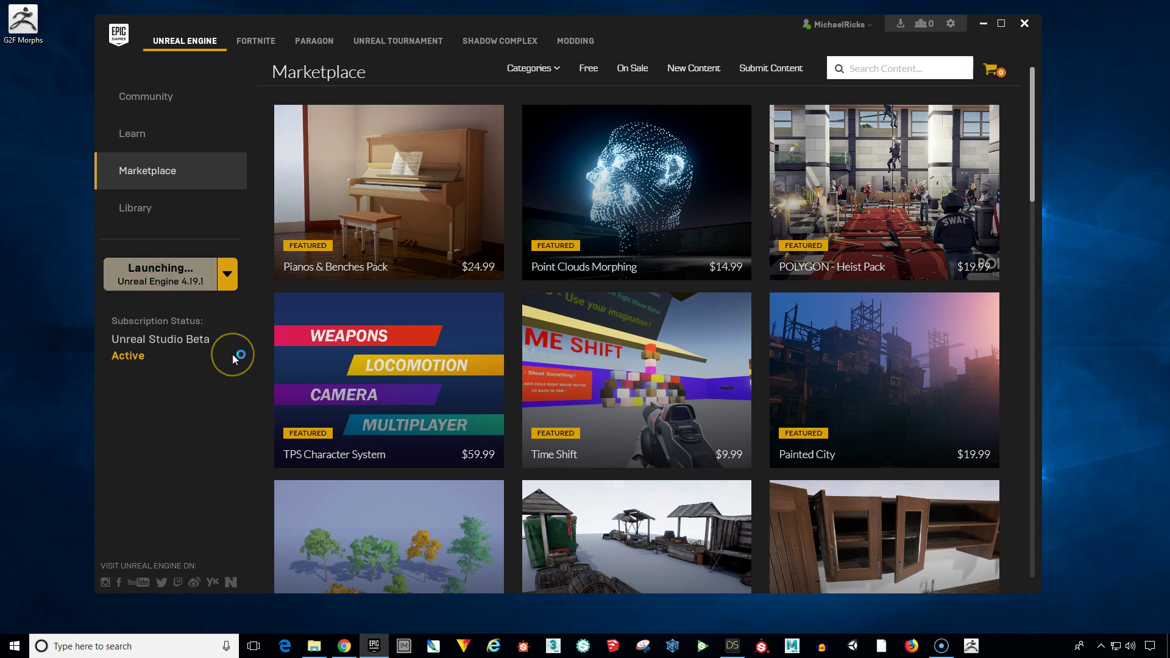
Create a Blank template project named G2F_Morphs in D:\Unreal Projects with starter content
{"action": "left_click", "coordinate": [979, 24]}
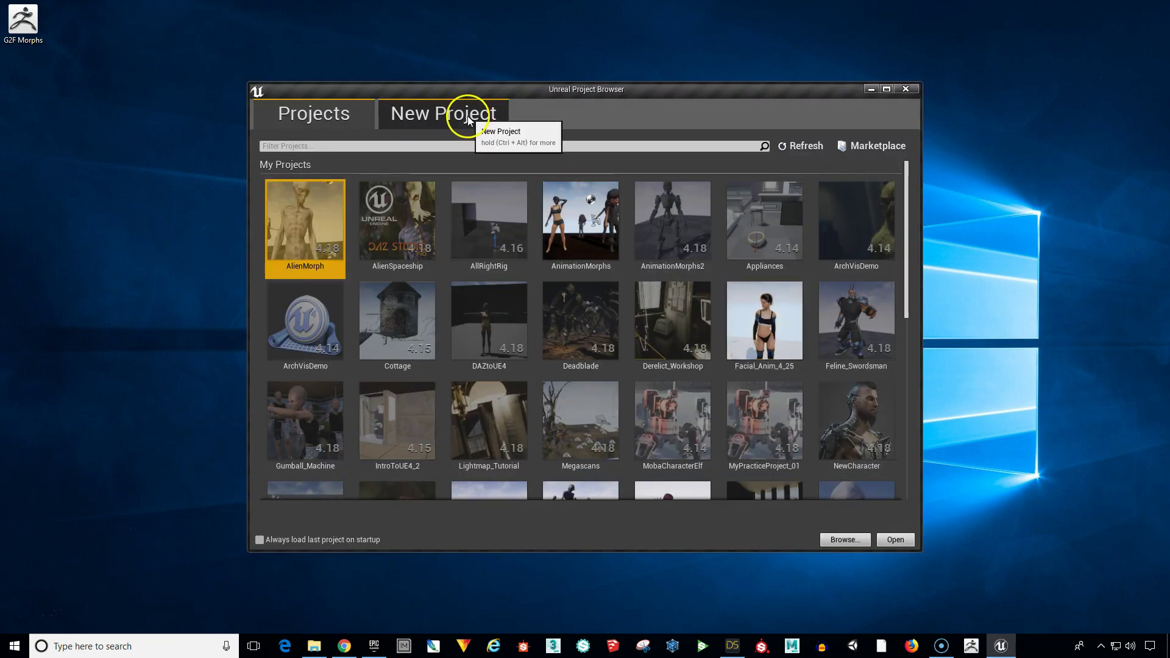
{"action": "left_click", "coordinate": [469, 120]}
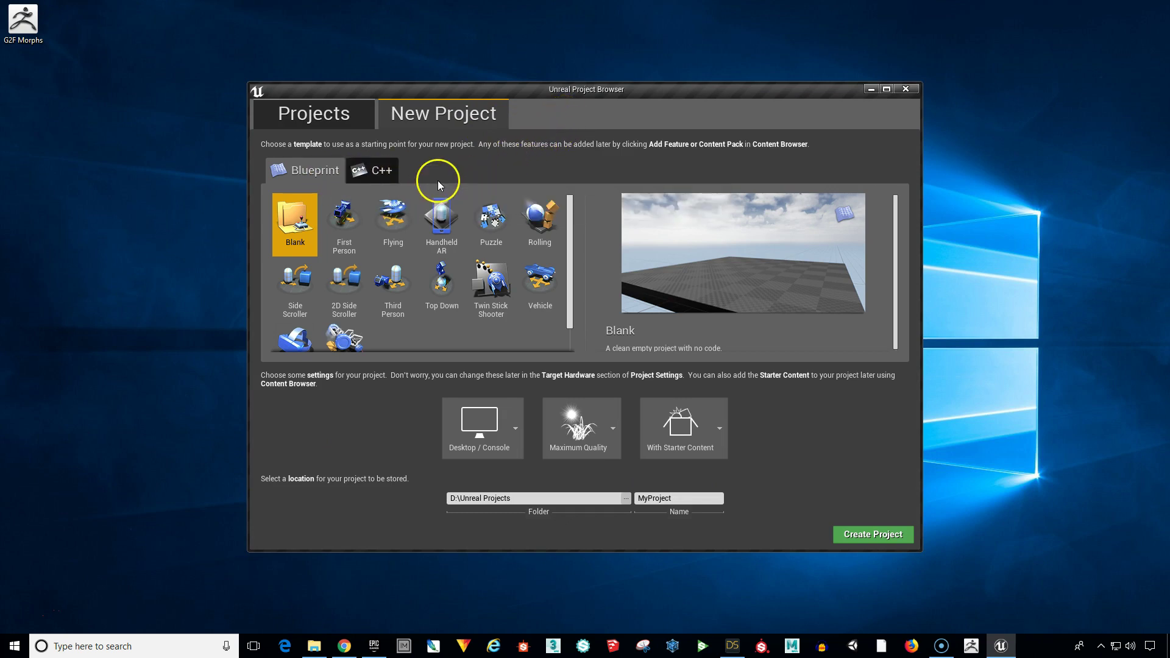
{"action": "left_click", "coordinate": [293, 225]}
{"action": "left_click", "coordinate": [664, 498]}
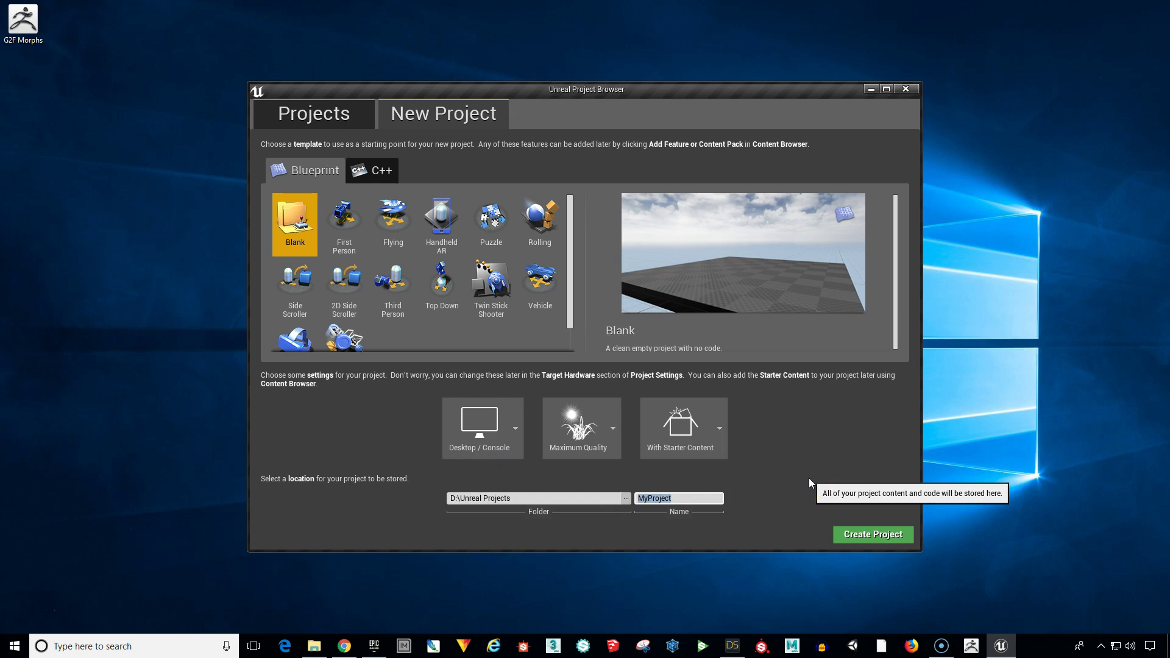
{"action": "type", "text": "G@"}
{"action": "key", "text": "BackSpace"}
{"action": "type", "text": "2F_Morphs"}
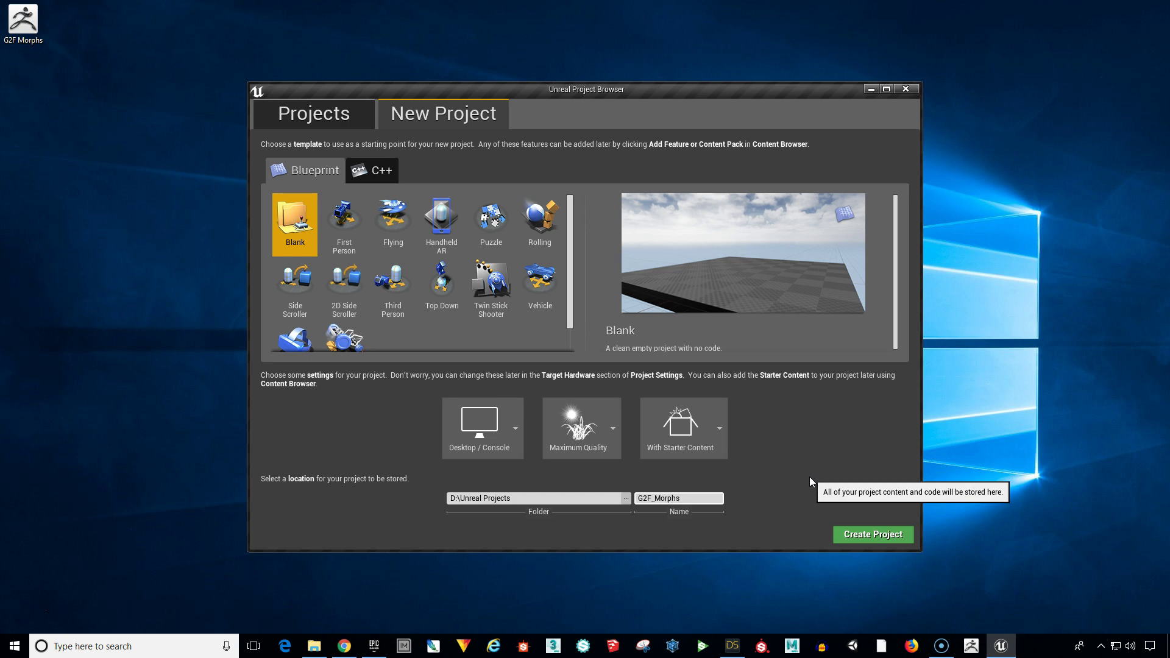
{"action": "left_click", "coordinate": [748, 508]}
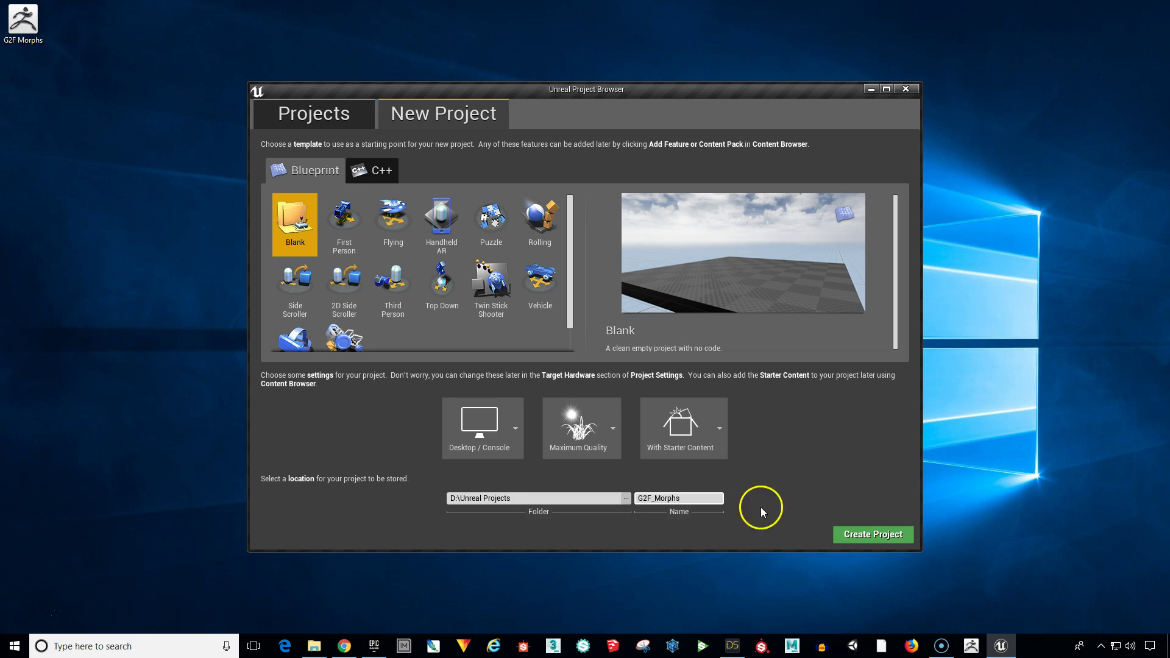
{"action": "left_click", "coordinate": [846, 534]}
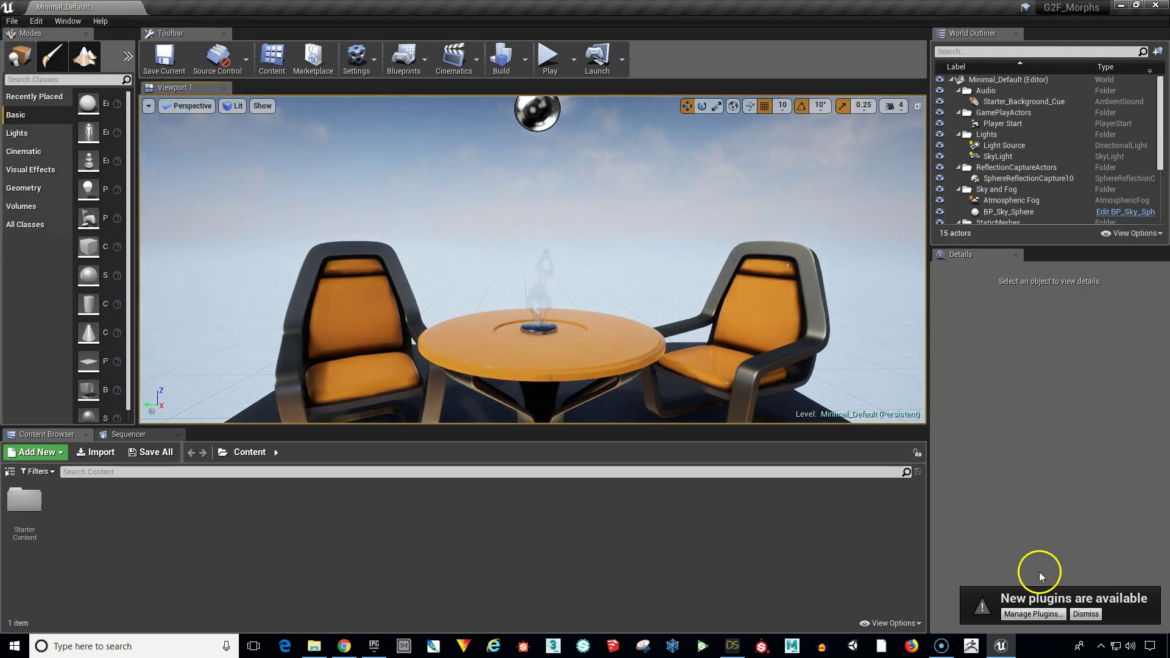
Dismiss the plugins notice, show the Content Browser folder tree, and select the Content folder
{"action": "left_click", "coordinate": [1076, 614]}
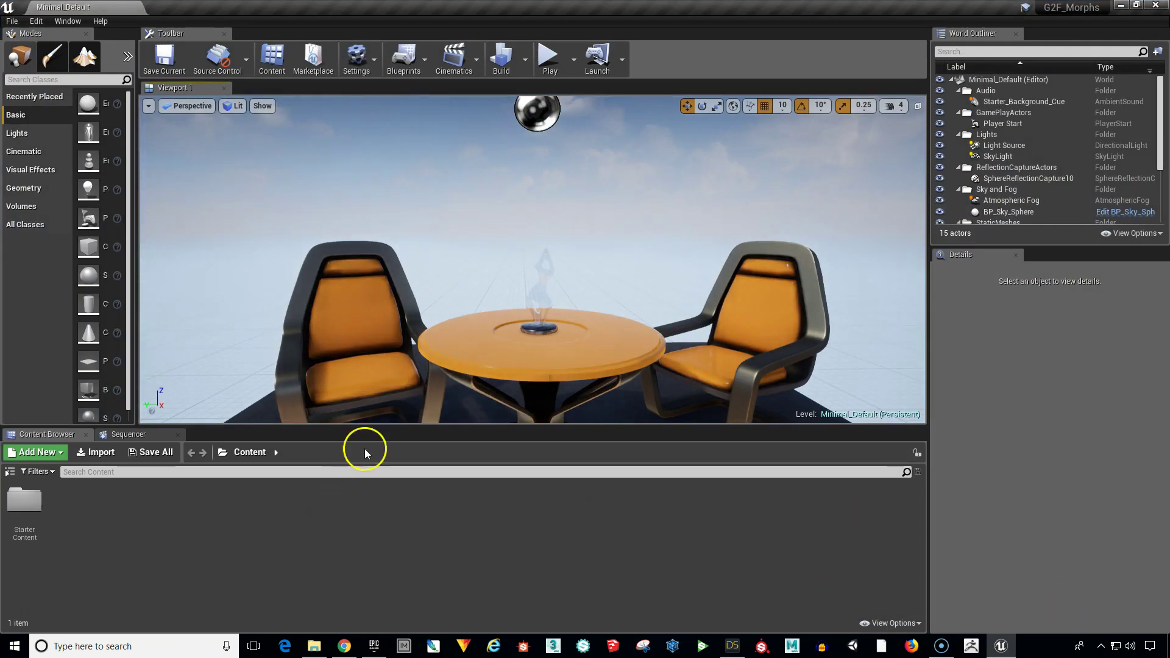
{"action": "mouse_move", "coordinate": [1066, 12]}
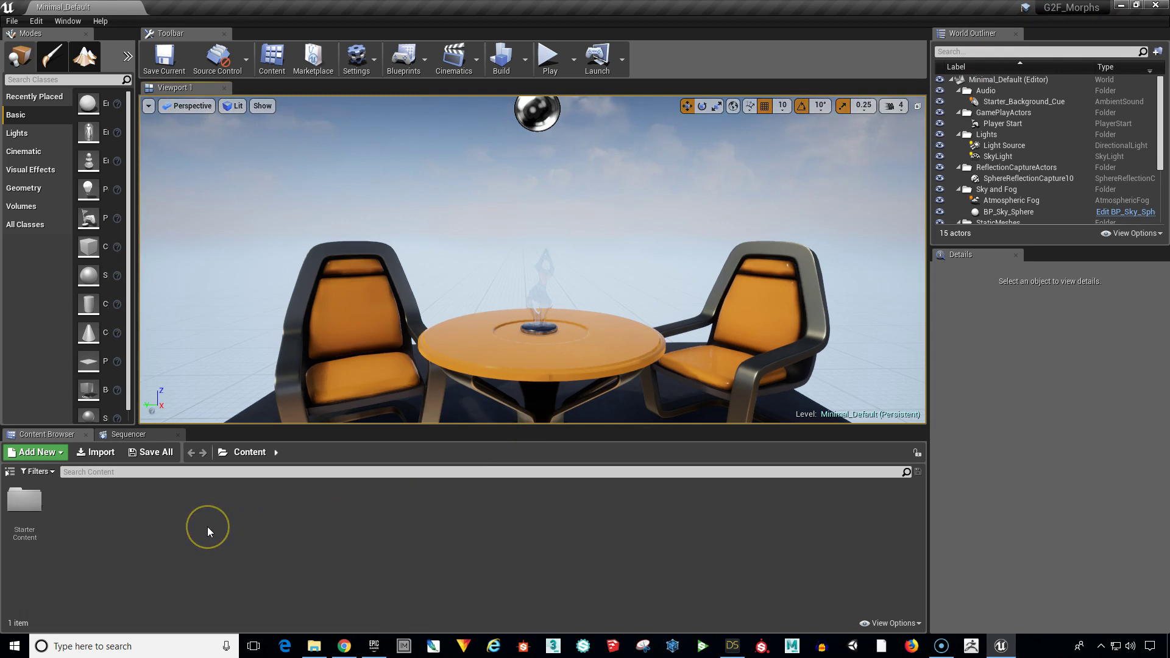
{"action": "left_click", "coordinate": [9, 472]}
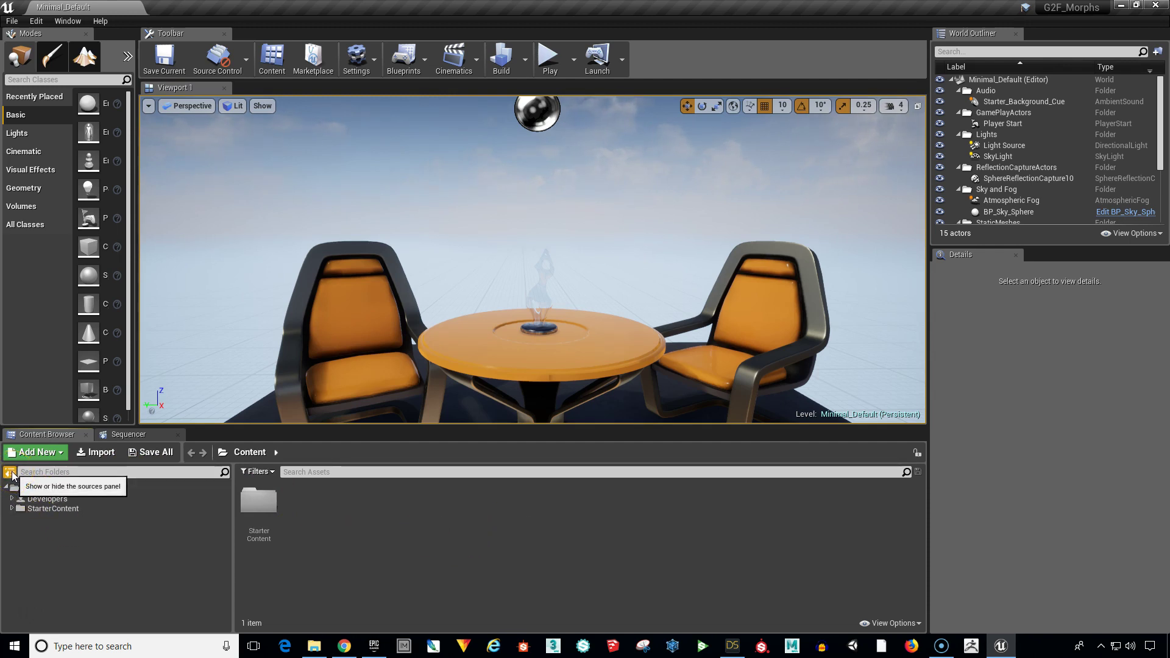
{"action": "left_click", "coordinate": [73, 435]}
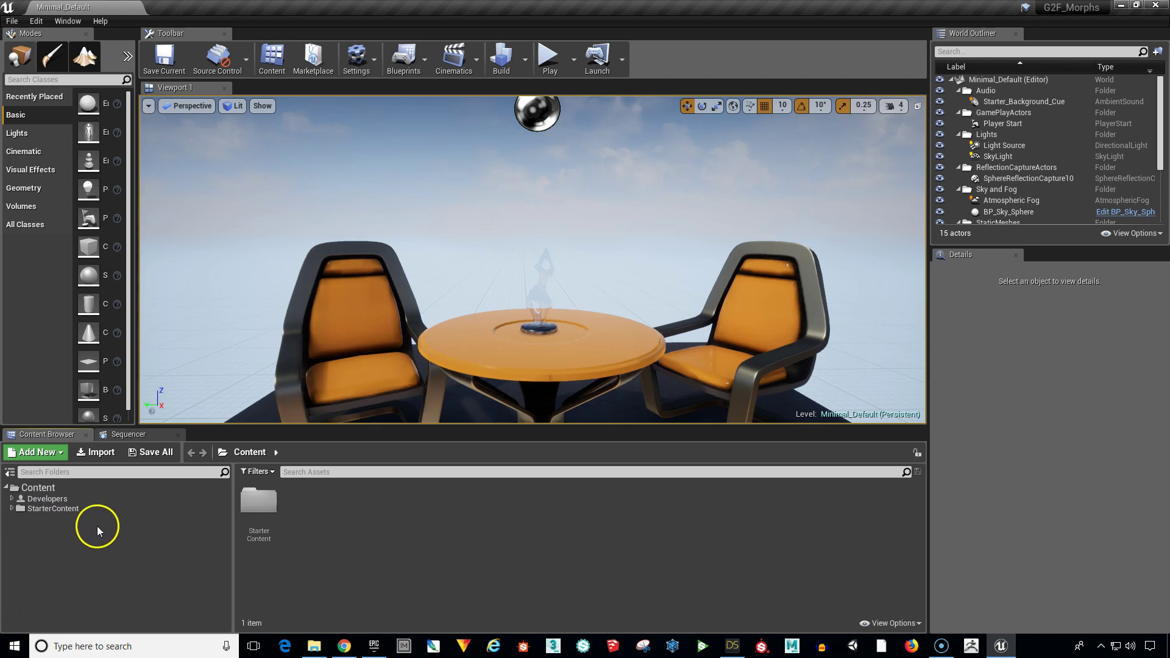
{"action": "left_click", "coordinate": [50, 488]}
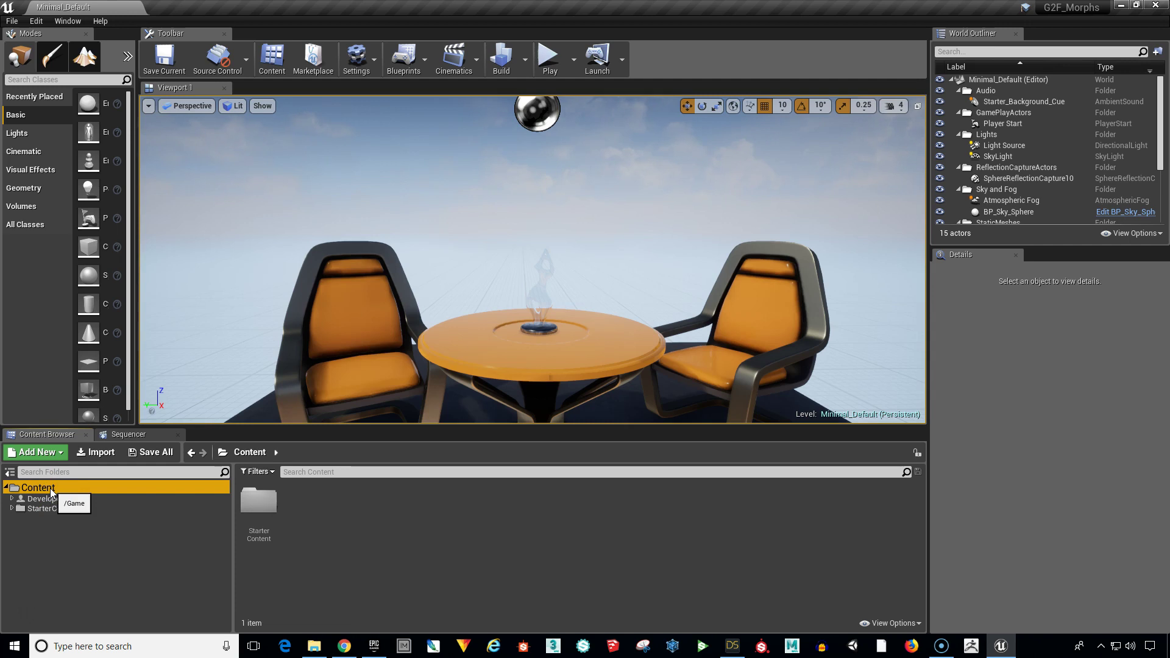
Create a new folder named G2F_Morphs under the Content root
{"action": "right_click", "coordinate": [51, 492]}
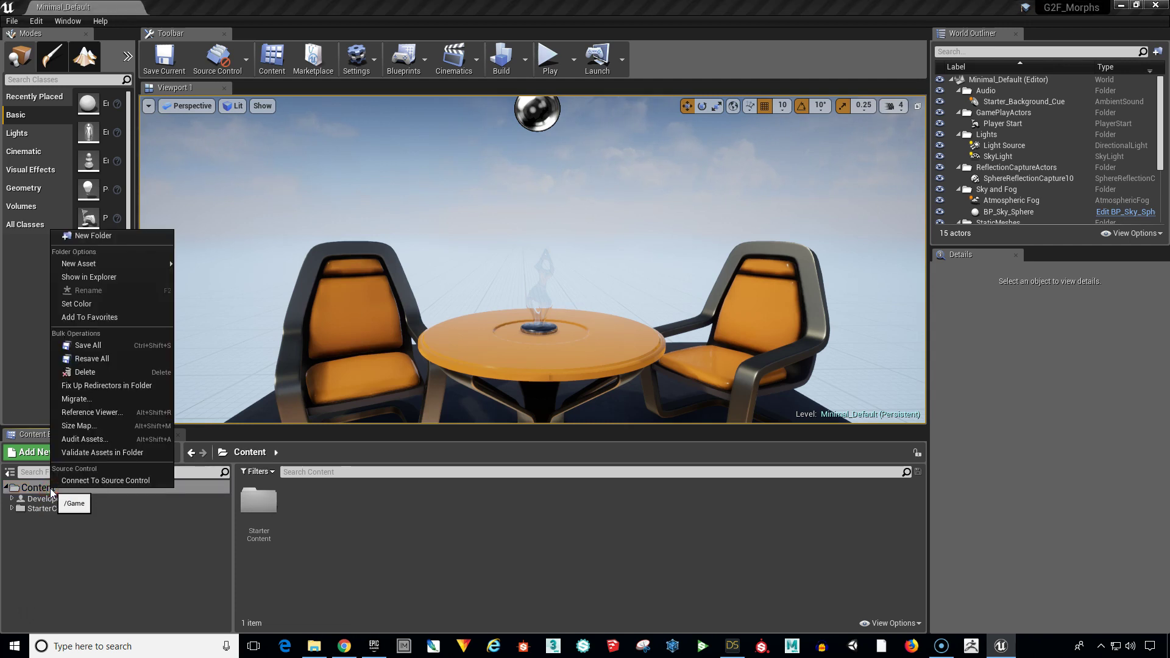
{"action": "left_click", "coordinate": [100, 235]}
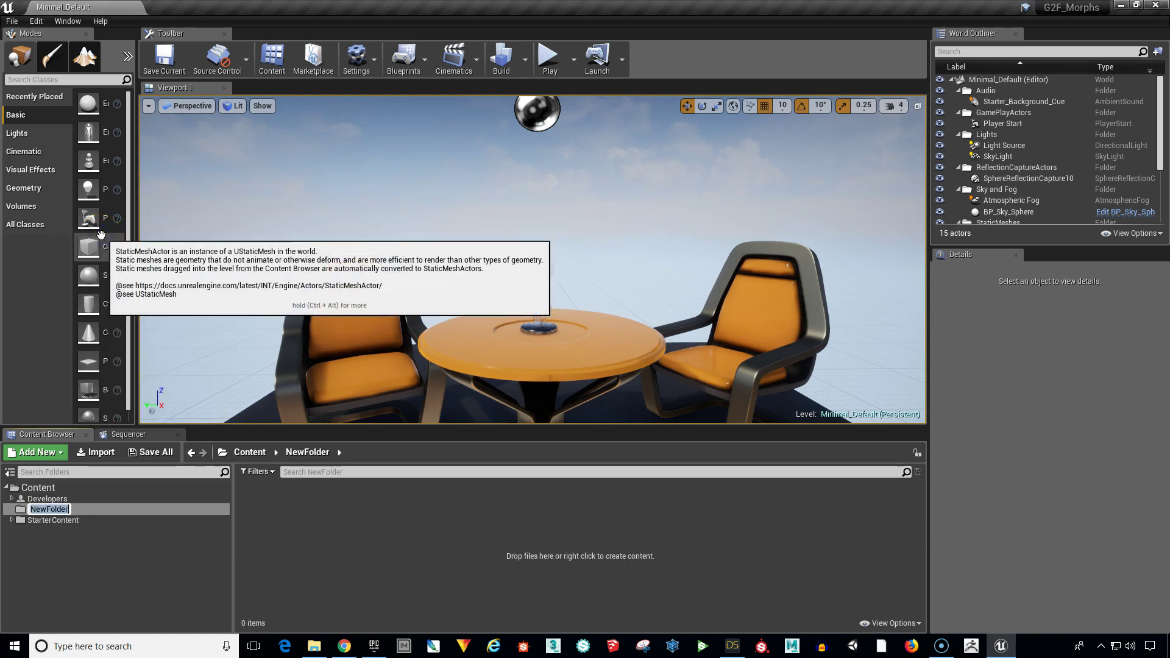
{"action": "type", "text": "G2"}
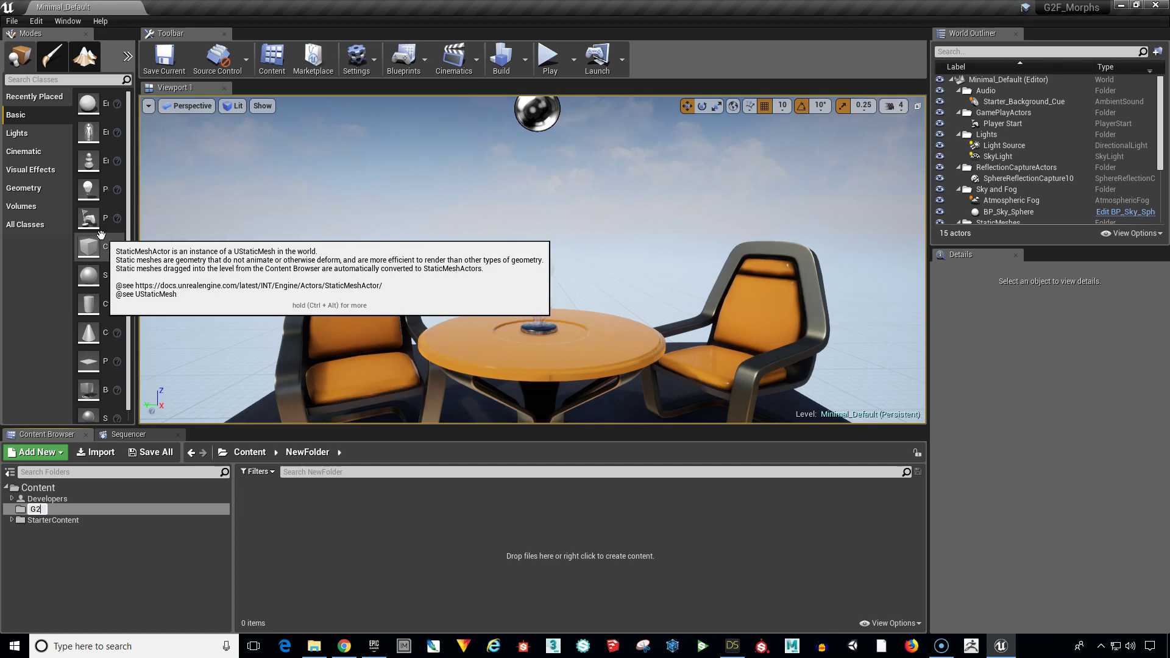
{"action": "type", "text": "F_Morphs"}
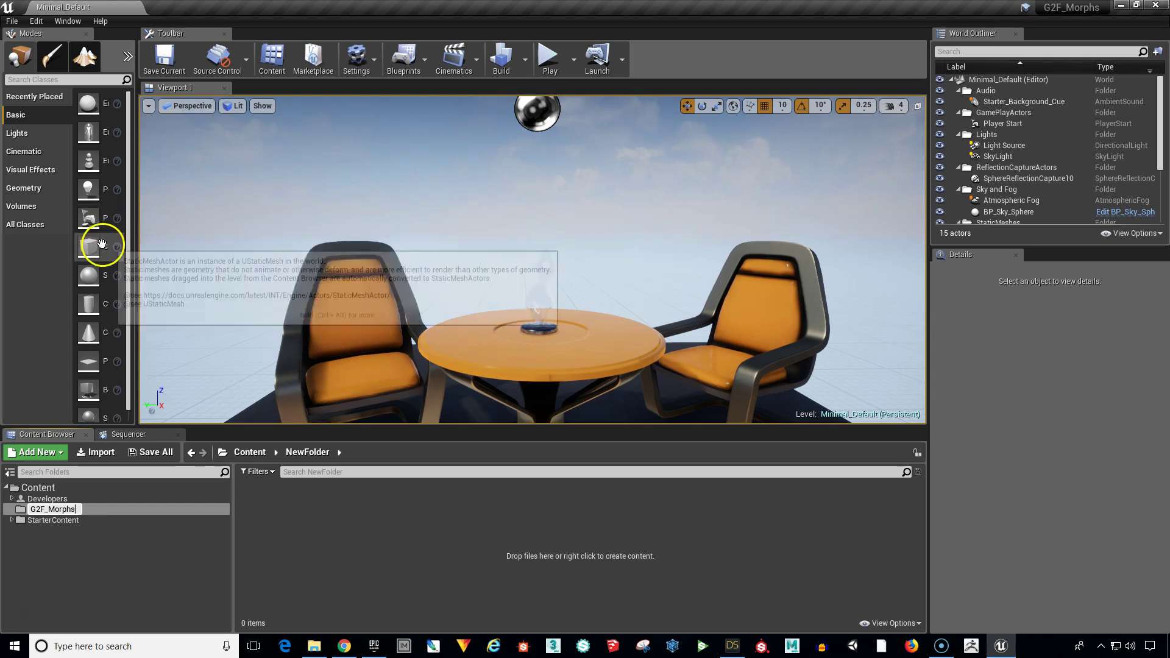
{"action": "key", "text": "Return"}
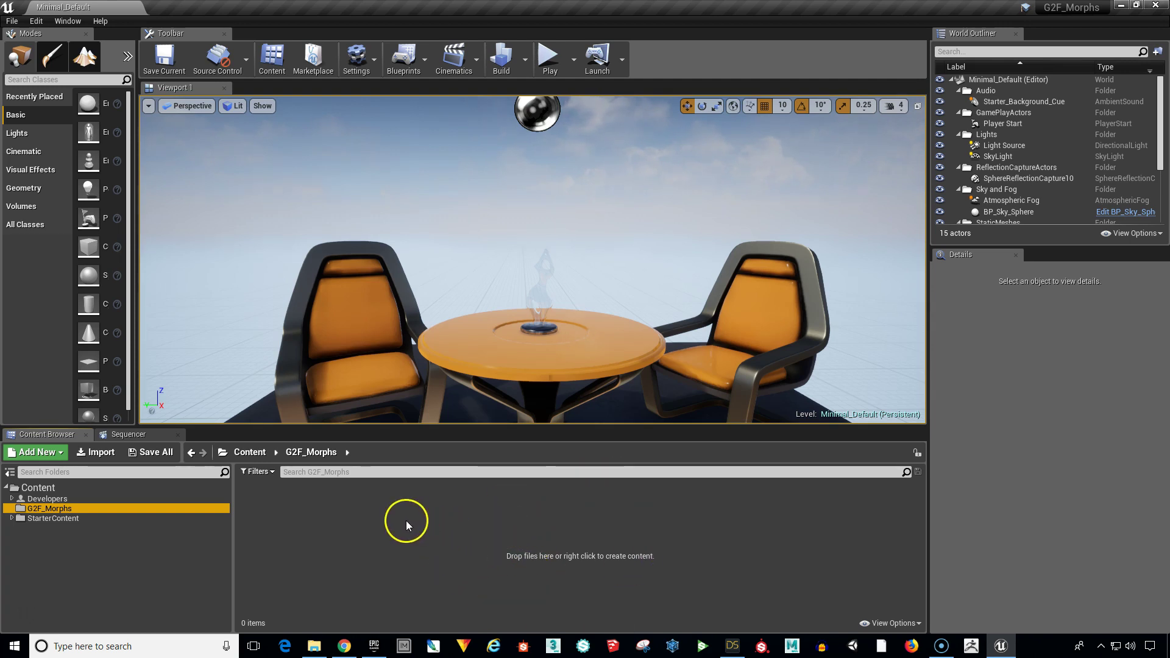
Import 'G2F Morphs.fbx' from the Desktop into /Game/G2F_Morphs
{"action": "right_click", "coordinate": [511, 535]}
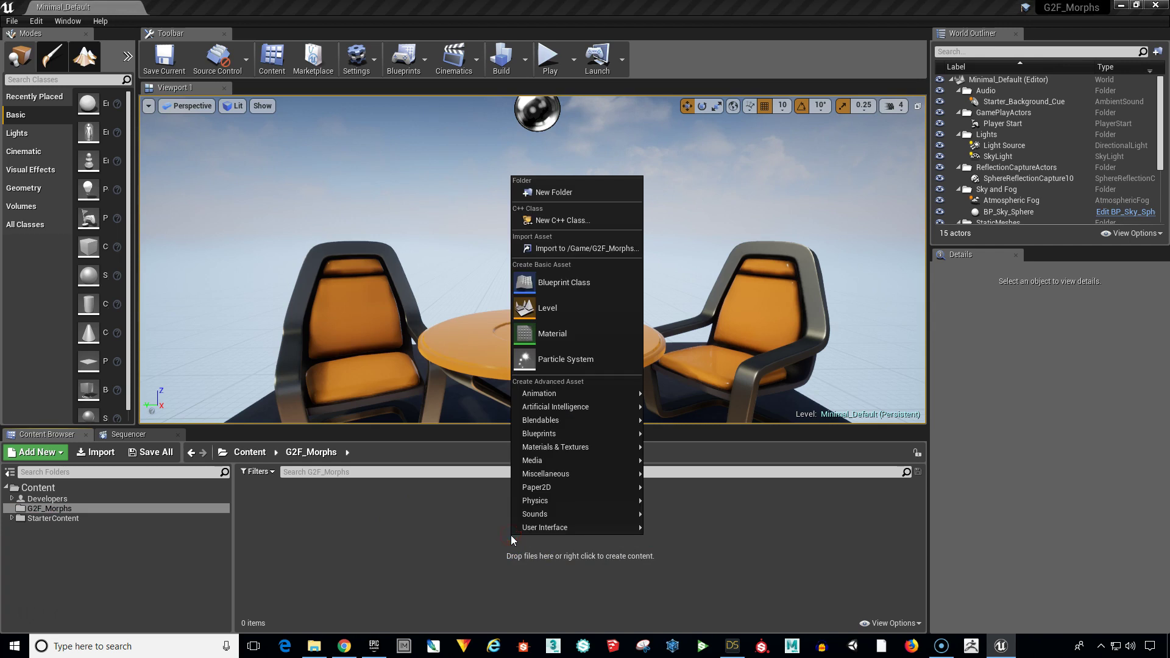
{"action": "left_click", "coordinate": [463, 545]}
{"action": "left_click", "coordinate": [57, 455]}
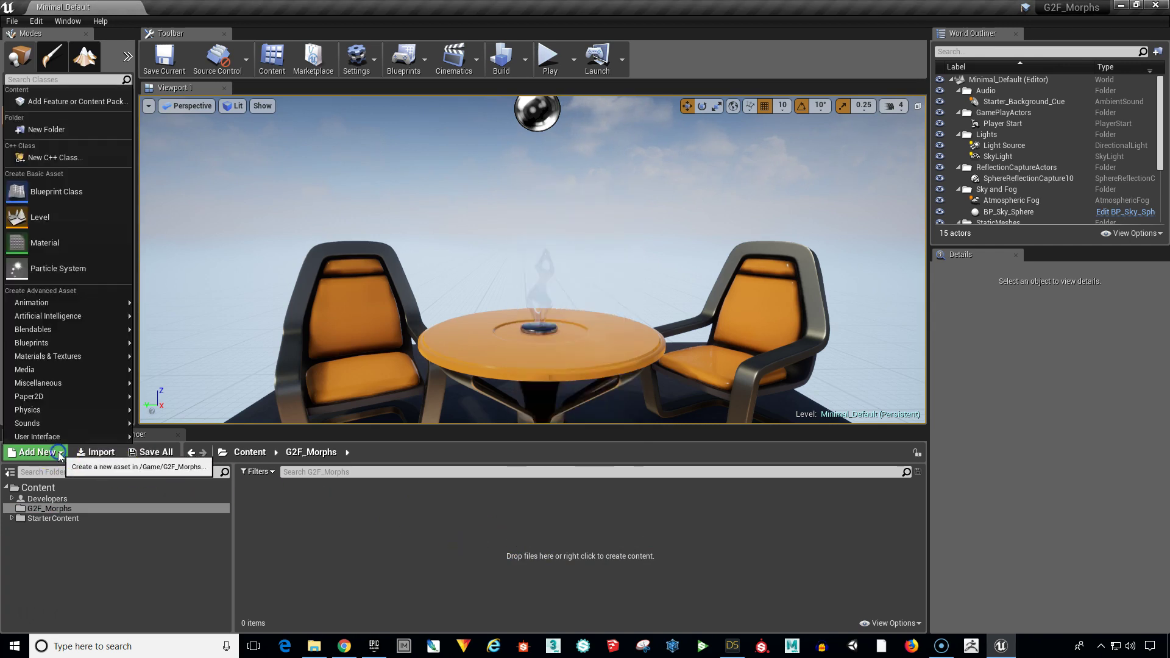
{"action": "left_click", "coordinate": [329, 532]}
{"action": "right_click", "coordinate": [484, 538]}
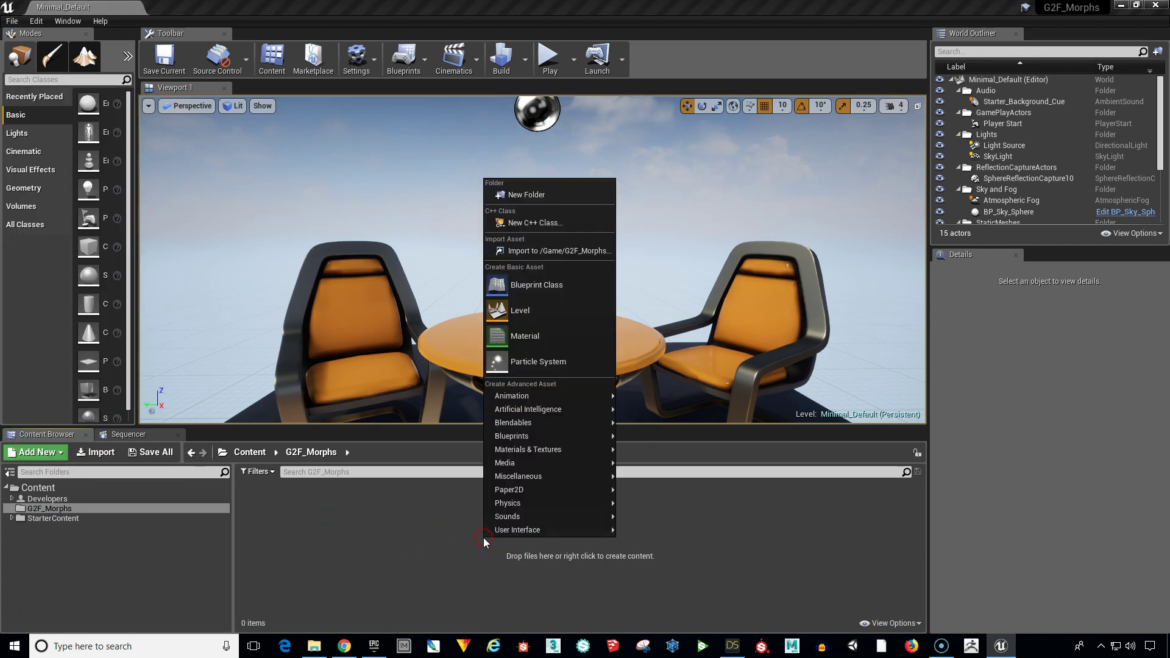
{"action": "left_click", "coordinate": [548, 251]}
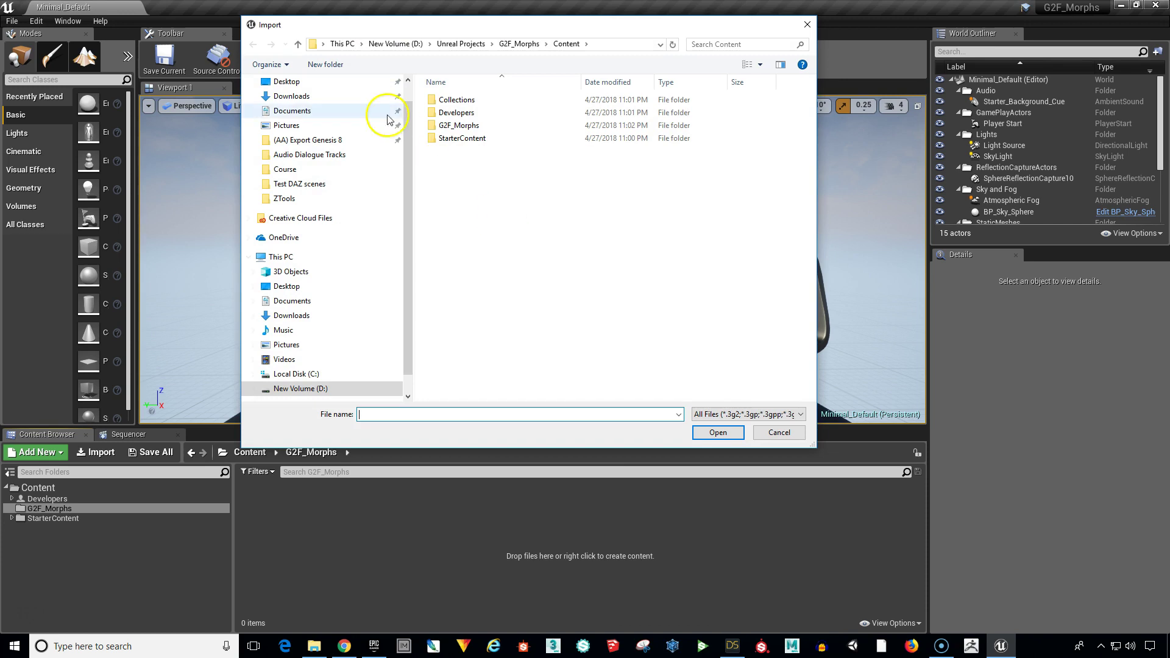
{"action": "left_click", "coordinate": [298, 82]}
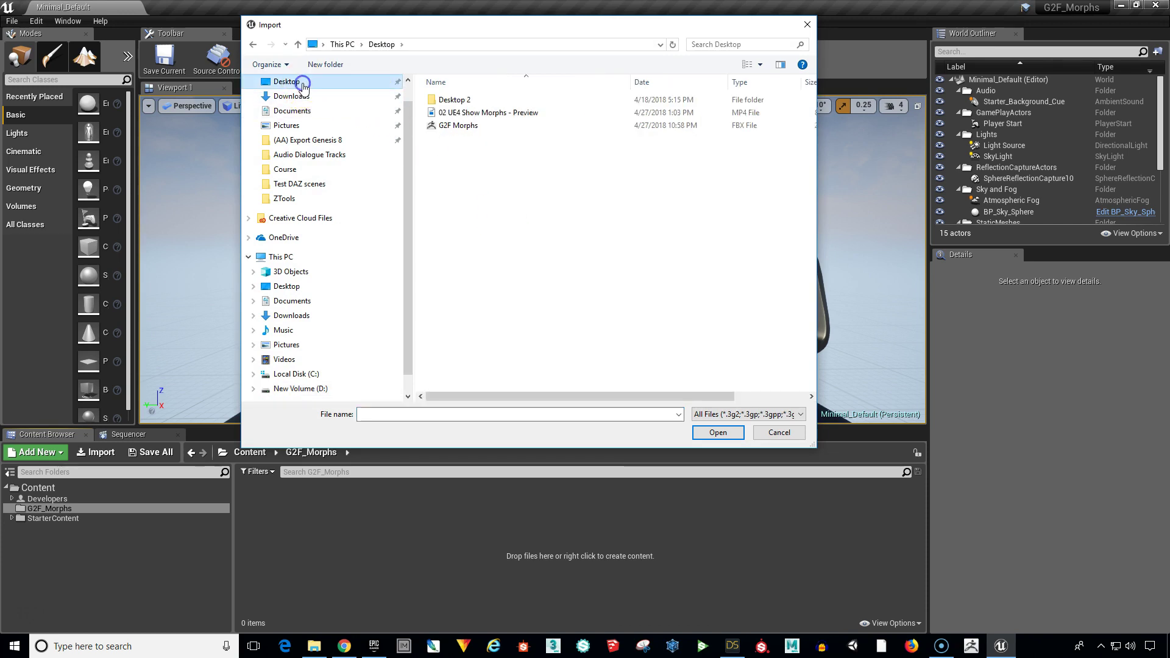
{"action": "left_click", "coordinate": [470, 128]}
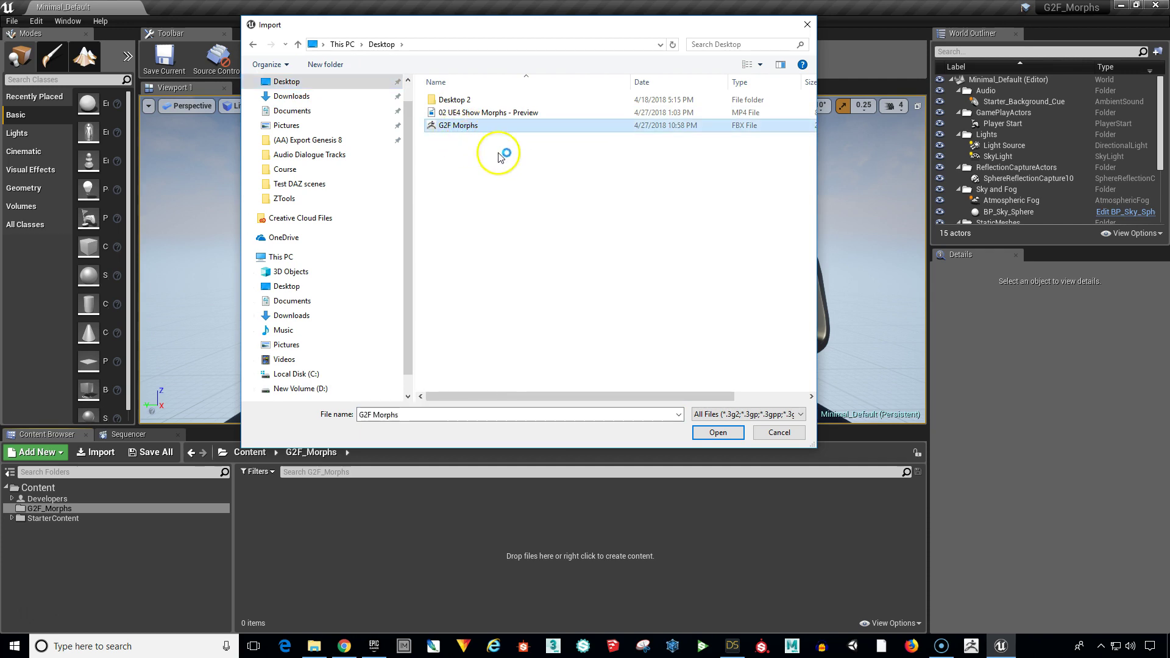
{"action": "left_click", "coordinate": [712, 433]}
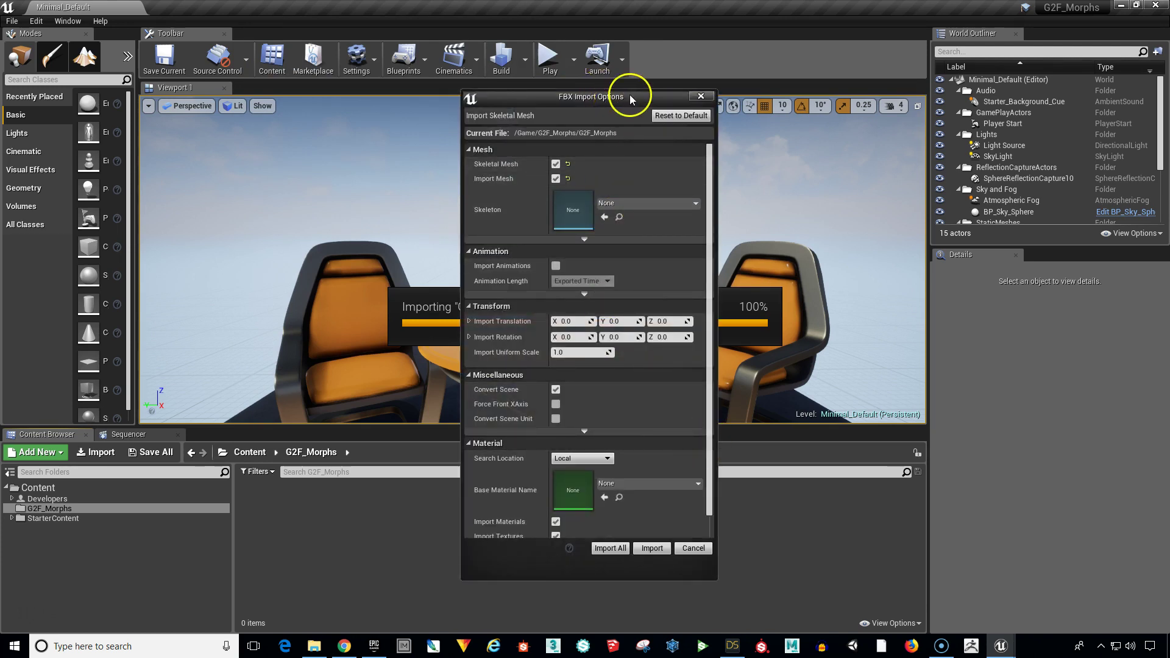
Tick Import Animations in the FBX Import Options dialog
{"action": "left_click_drag", "start_coordinate": [631, 98], "coordinate": [634, 75]}
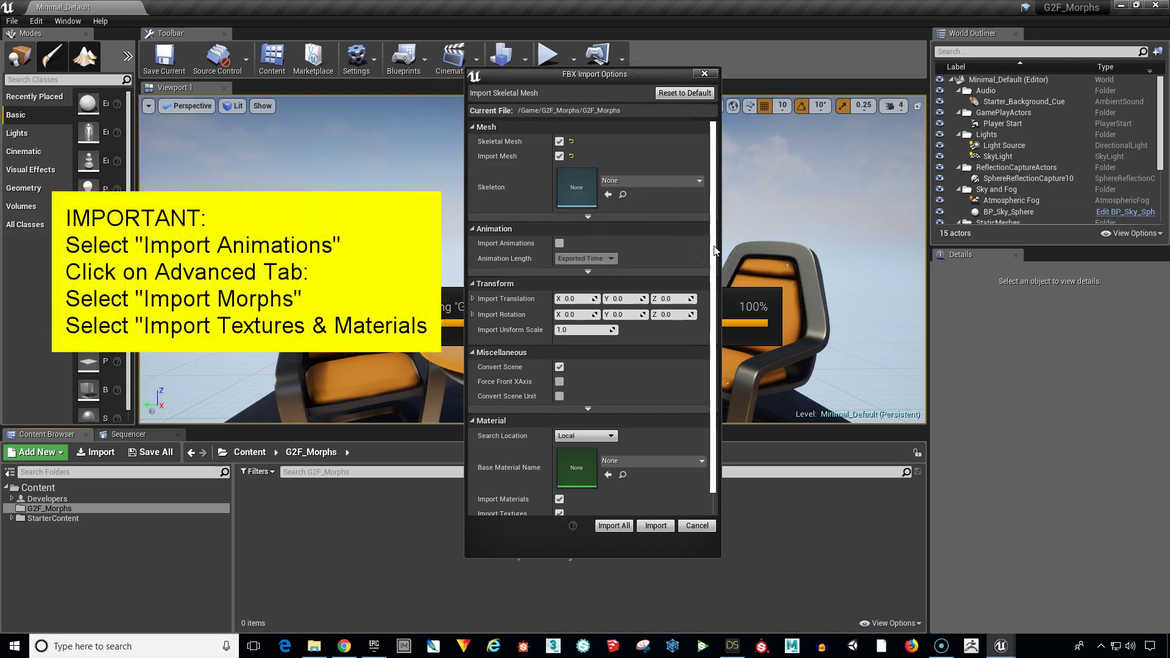
{"action": "left_click", "coordinate": [560, 244]}
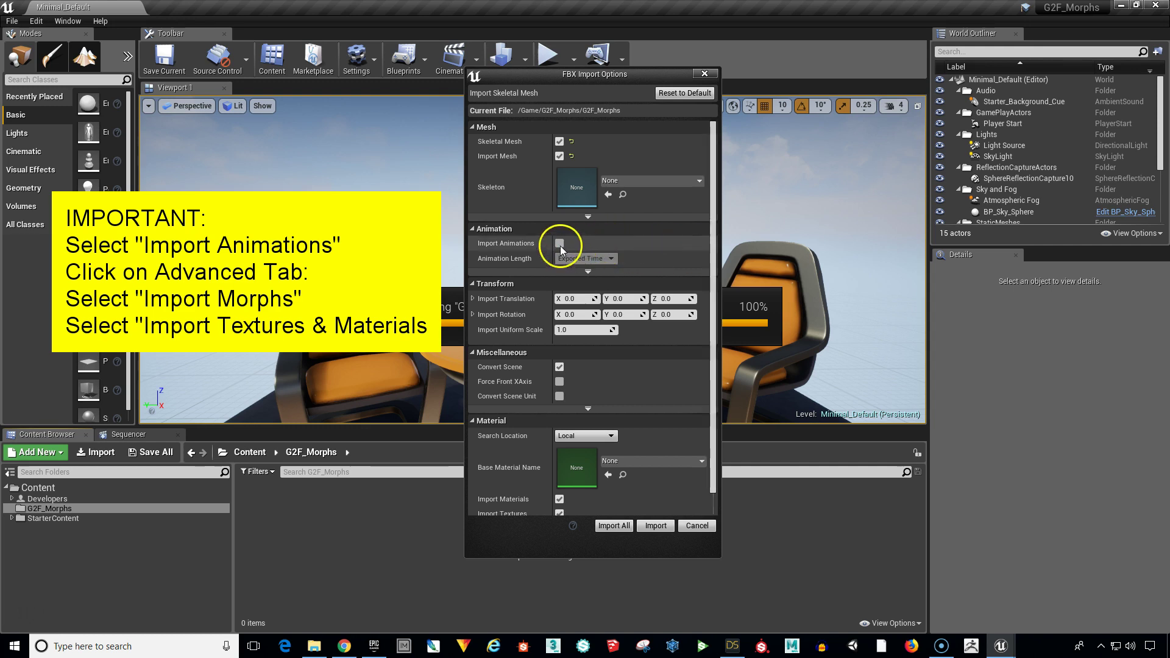
{"action": "left_click", "coordinate": [559, 245]}
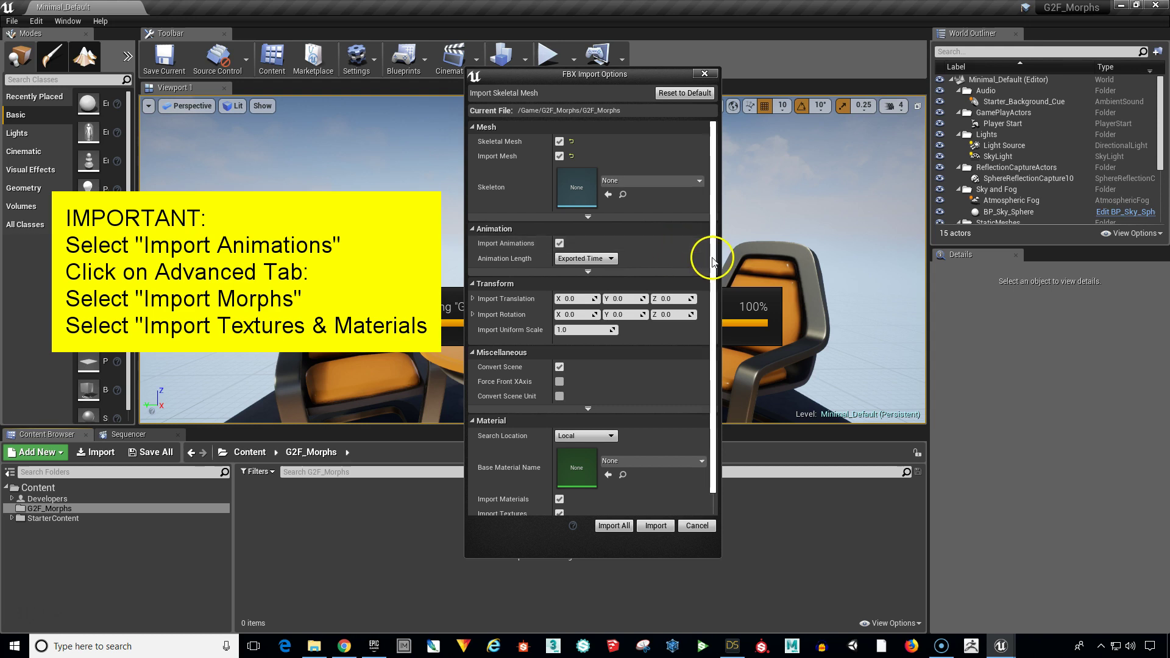
{"action": "mouse_move", "coordinate": [712, 261]}
{"action": "left_mouse_down"}
{"action": "mouse_move", "coordinate": [714, 288]}
{"action": "mouse_move", "coordinate": [713, 278]}
{"action": "left_mouse_up"}
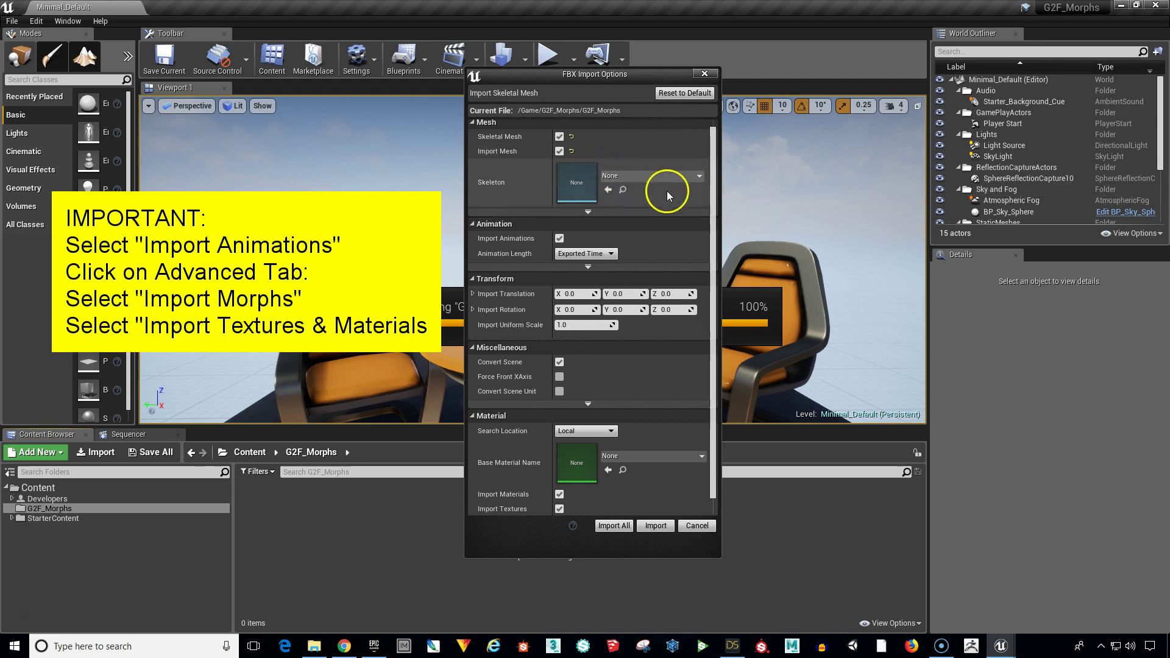
Tick Import Morph Targets under advanced Mesh options and confirm Import Materials and Textures stay ticked
{"action": "left_click", "coordinate": [588, 212]}
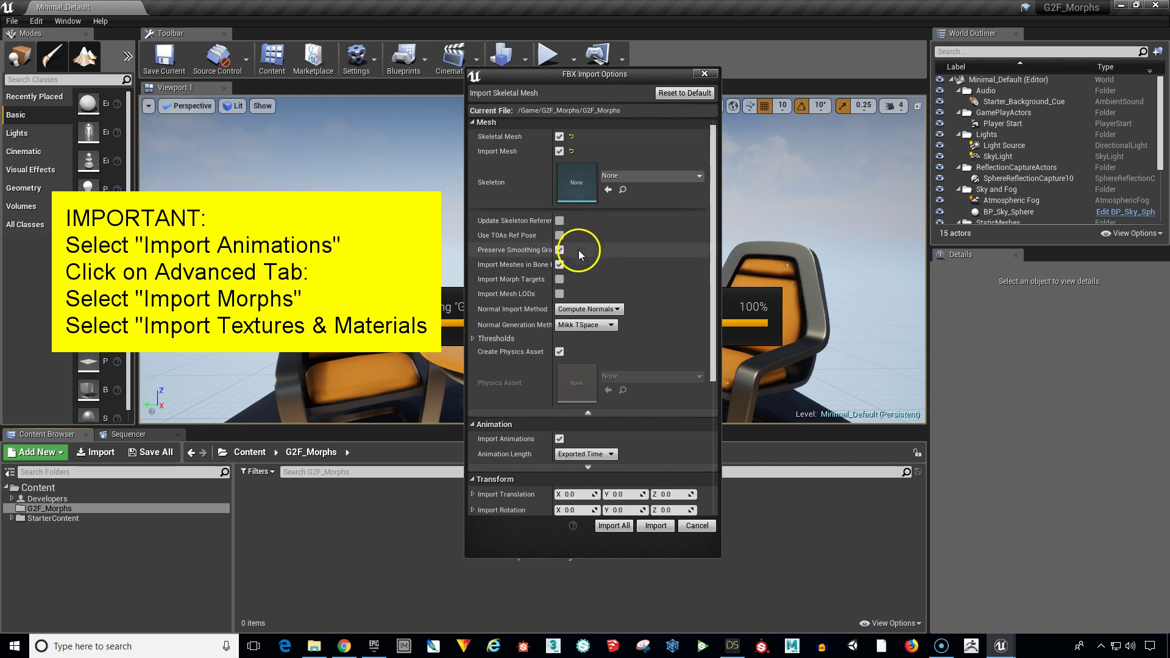
{"action": "left_click", "coordinate": [559, 279]}
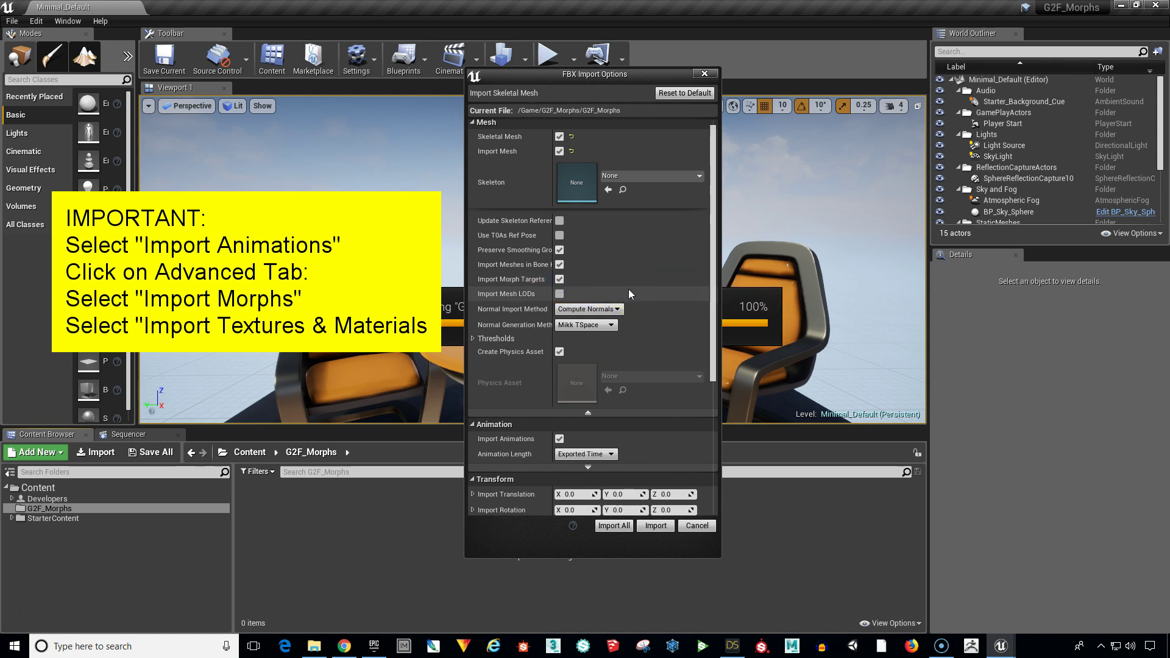
{"action": "left_click", "coordinate": [639, 292]}
{"action": "left_click_drag", "start_coordinate": [641, 290], "coordinate": [608, 296]}
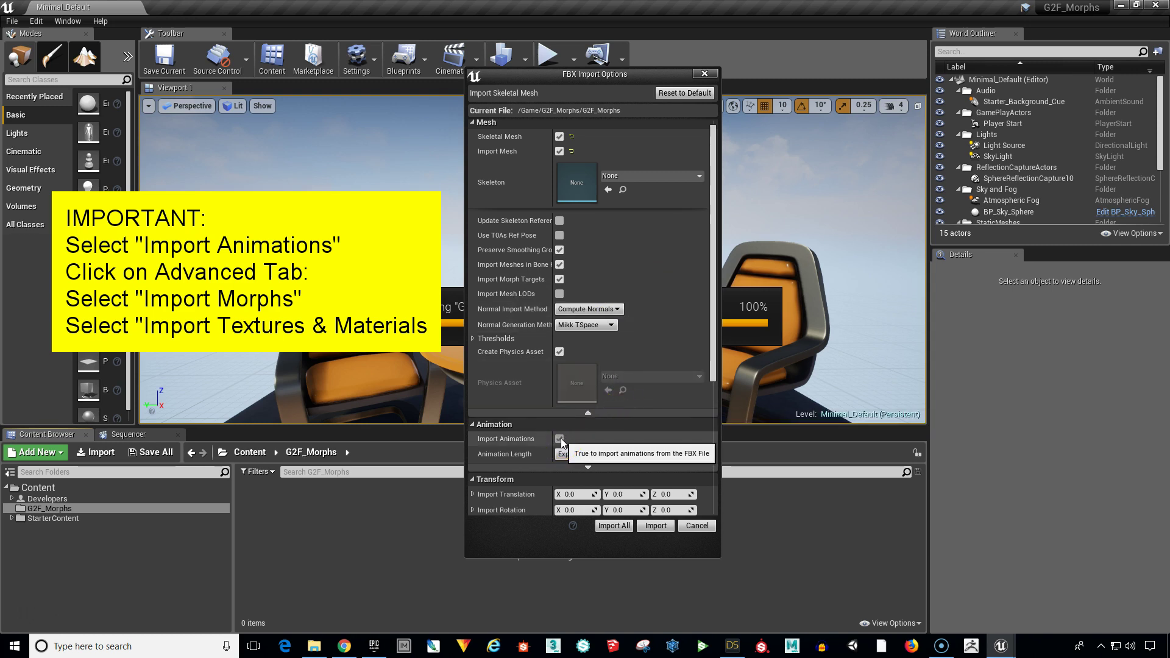
{"action": "left_click_drag", "start_coordinate": [710, 366], "coordinate": [703, 499]}
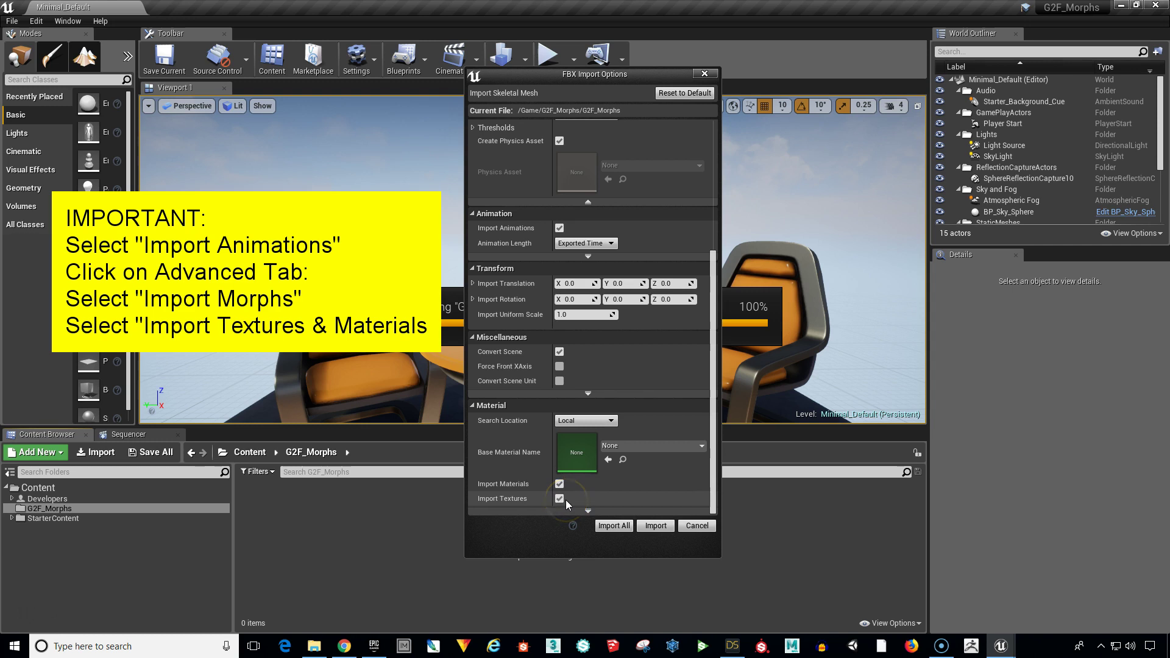
{"action": "left_click", "coordinate": [712, 485]}
{"action": "mouse_move", "coordinate": [713, 485]}
{"action": "left_mouse_down"}
{"action": "mouse_move", "coordinate": [712, 360]}
{"action": "mouse_move", "coordinate": [719, 499]}
{"action": "left_mouse_up"}
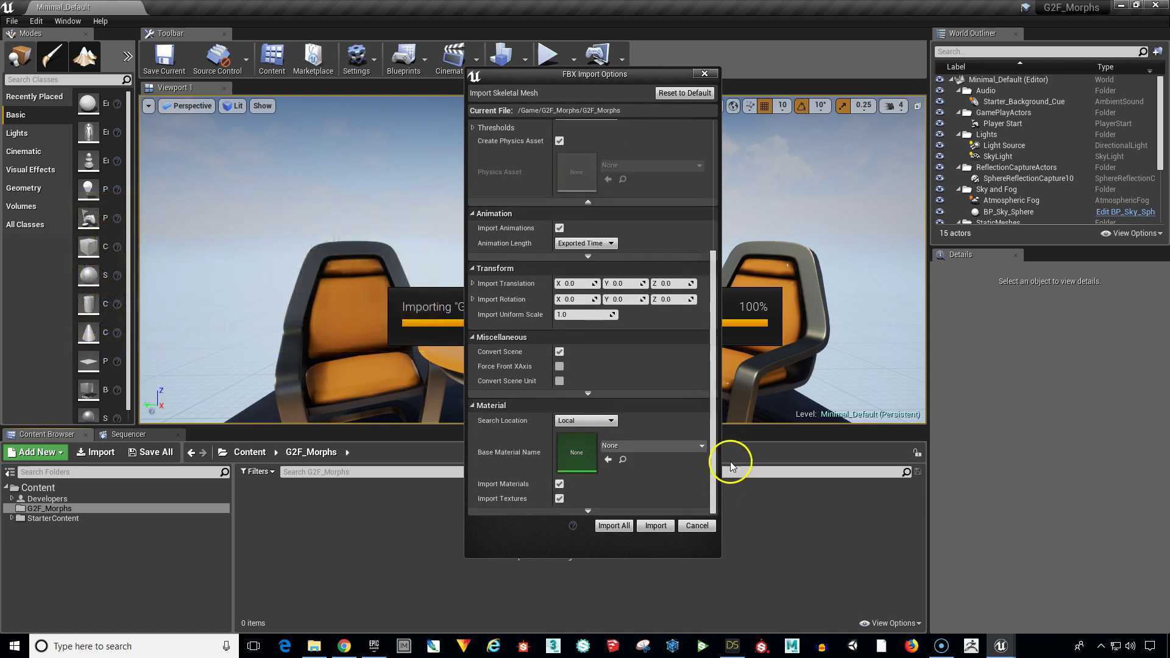
Run the FBX import with the chosen options, bringing the figure's assets into G2F_Morphs
{"action": "left_click", "coordinate": [656, 527]}
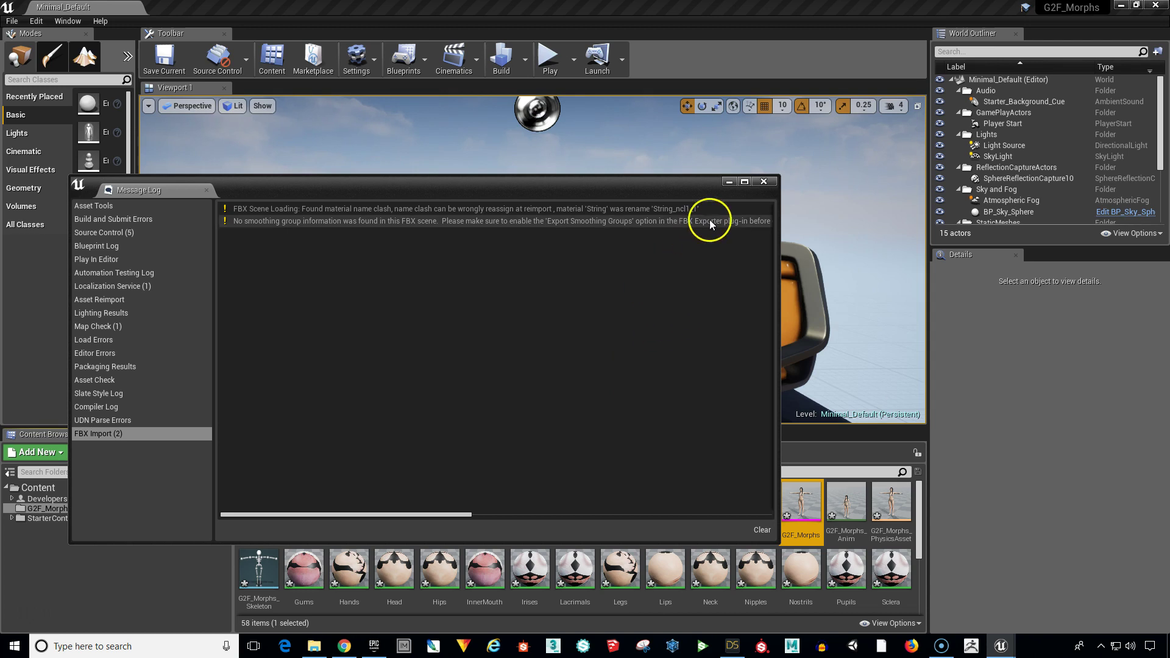
Dismiss the import Message Log and browse the 58 G2F_Morphs assets, from mesh to materials
{"action": "left_click", "coordinate": [764, 181]}
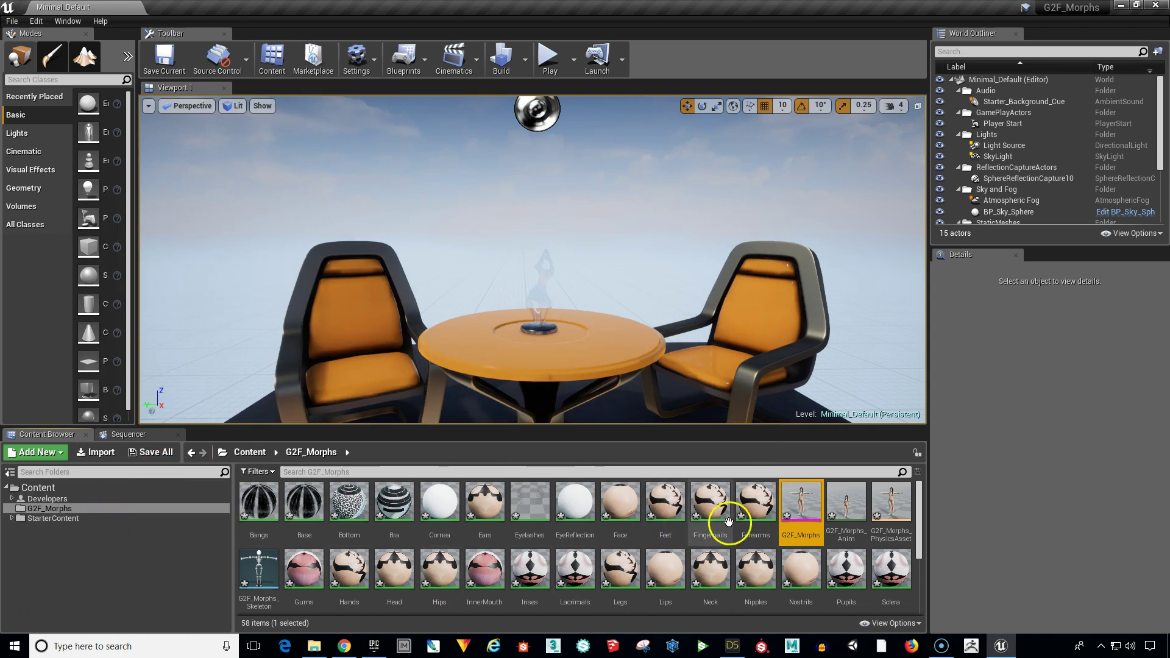
{"action": "mouse_move", "coordinate": [918, 524]}
{"action": "left_mouse_down"}
{"action": "mouse_move", "coordinate": [918, 559]}
{"action": "mouse_move", "coordinate": [910, 520]}
{"action": "left_mouse_up"}
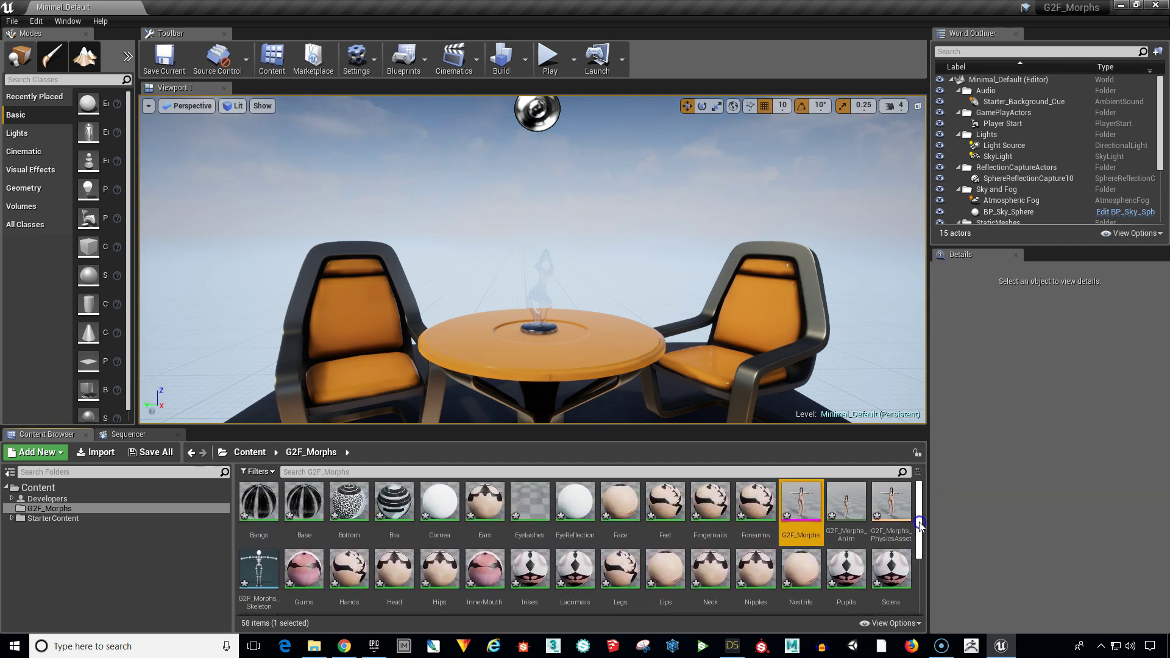
{"action": "left_click_drag", "start_coordinate": [920, 525], "coordinate": [913, 582]}
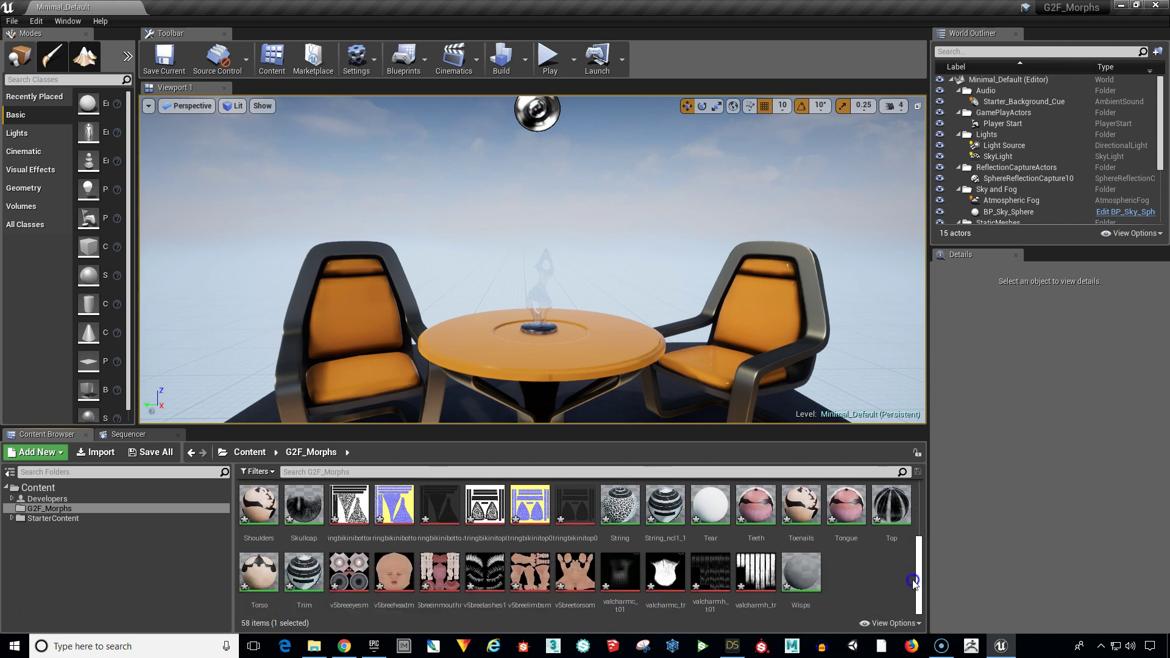
{"action": "scroll", "coordinate": [893, 525], "scroll_direction": "up", "scroll_amount": 5}
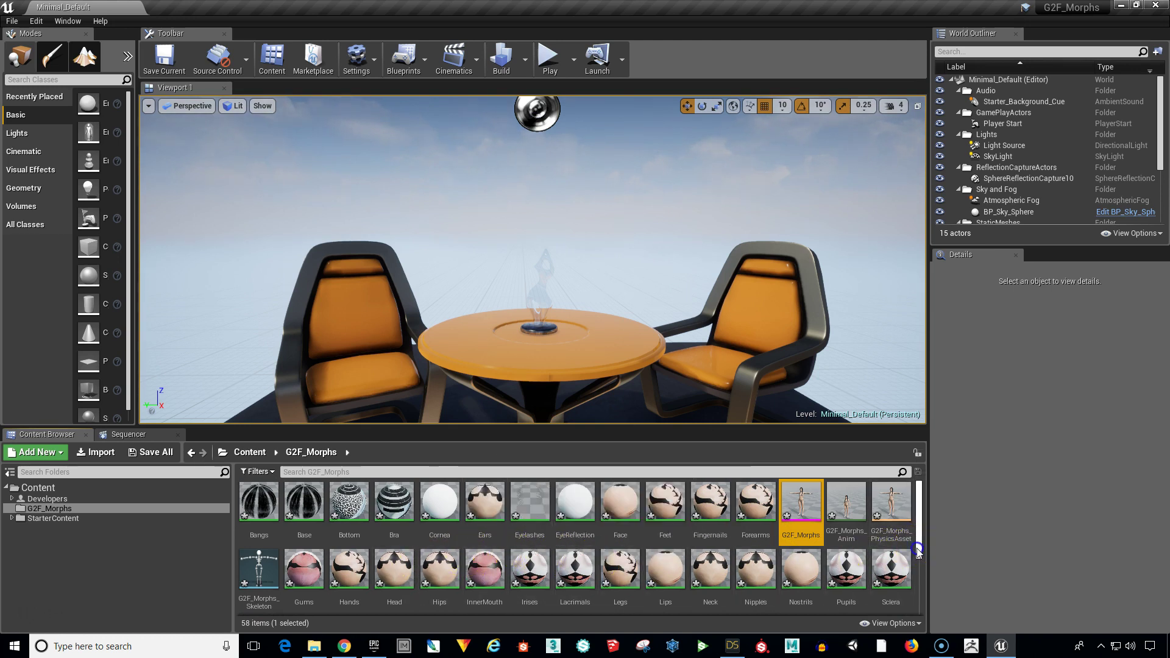
{"action": "scroll", "coordinate": [918, 551], "scroll_direction": "down", "scroll_amount": 2}
{"action": "scroll", "coordinate": [911, 549], "scroll_direction": "up", "scroll_amount": 2}
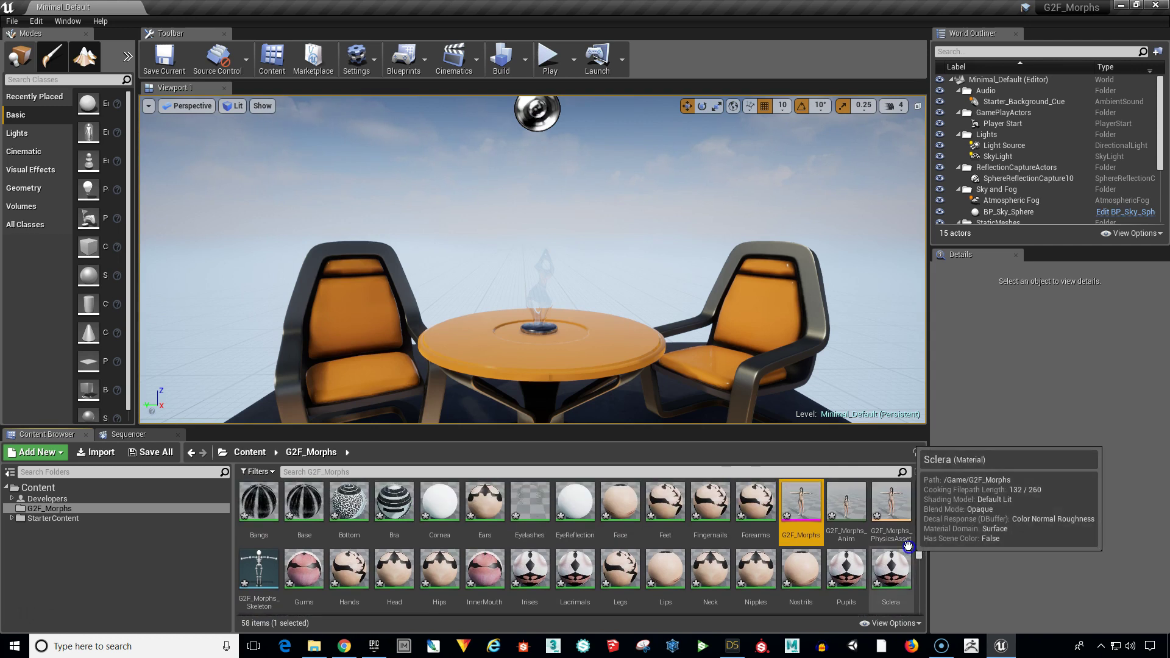